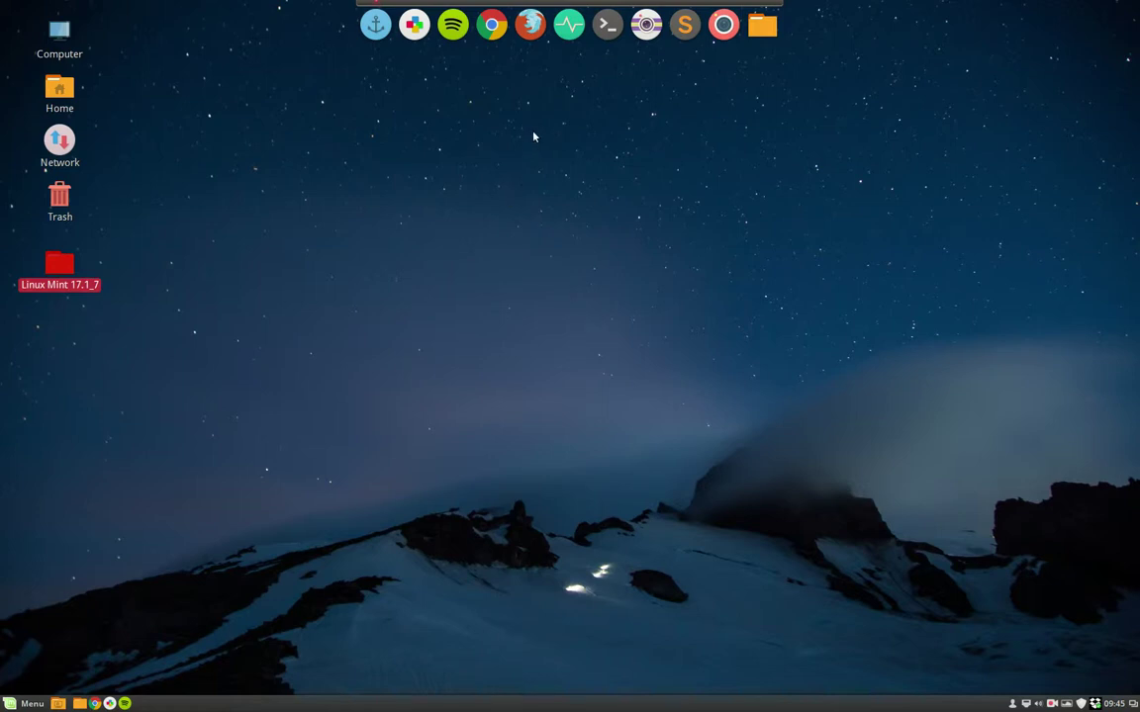
# Launch Chrome and search Google for 'plank linux'
pyautogui.click(492, 25)
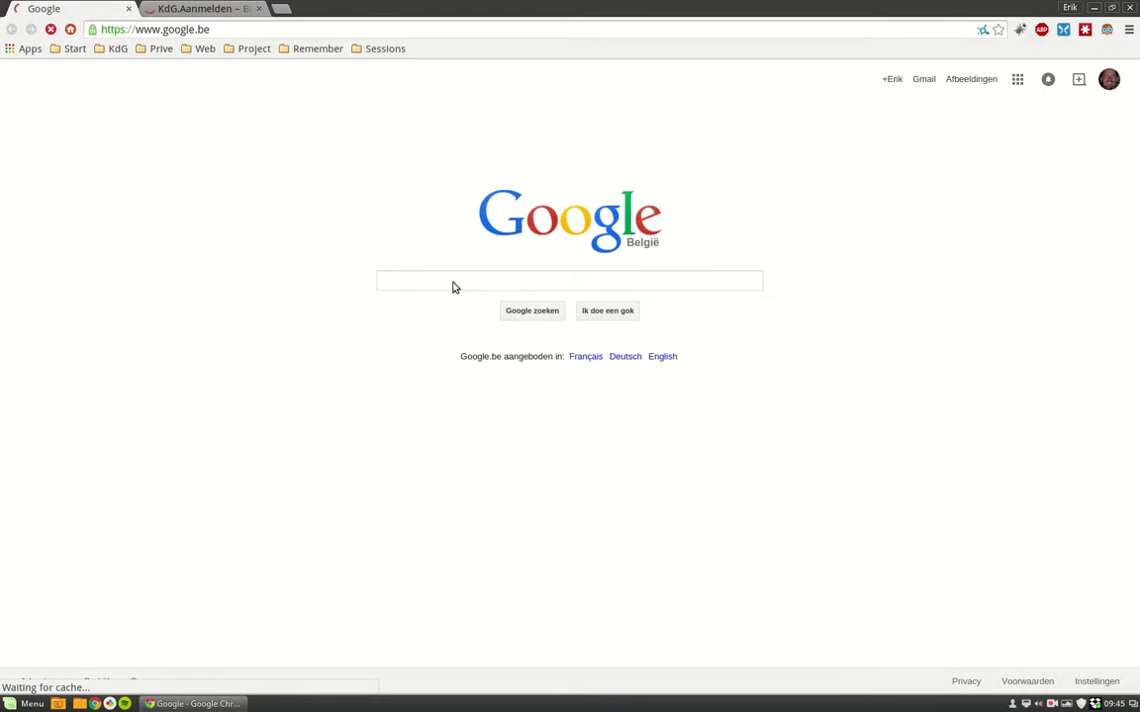
pyautogui.write('plank ')
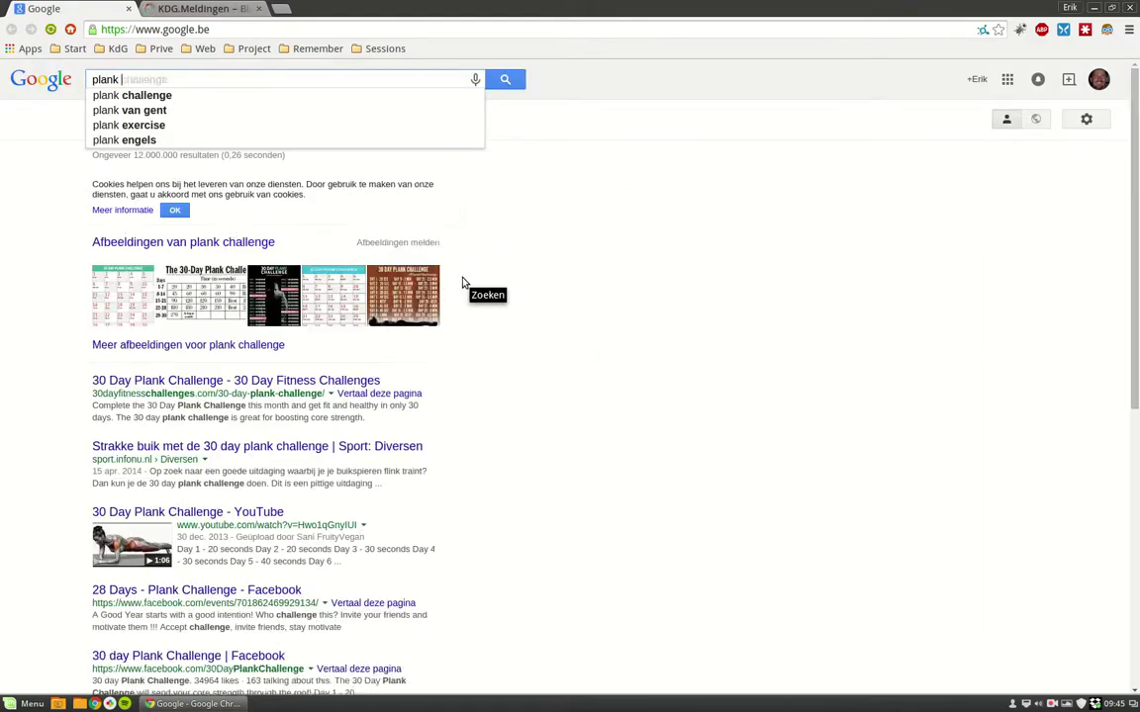
pyautogui.write('linux')
pyautogui.press('Return')
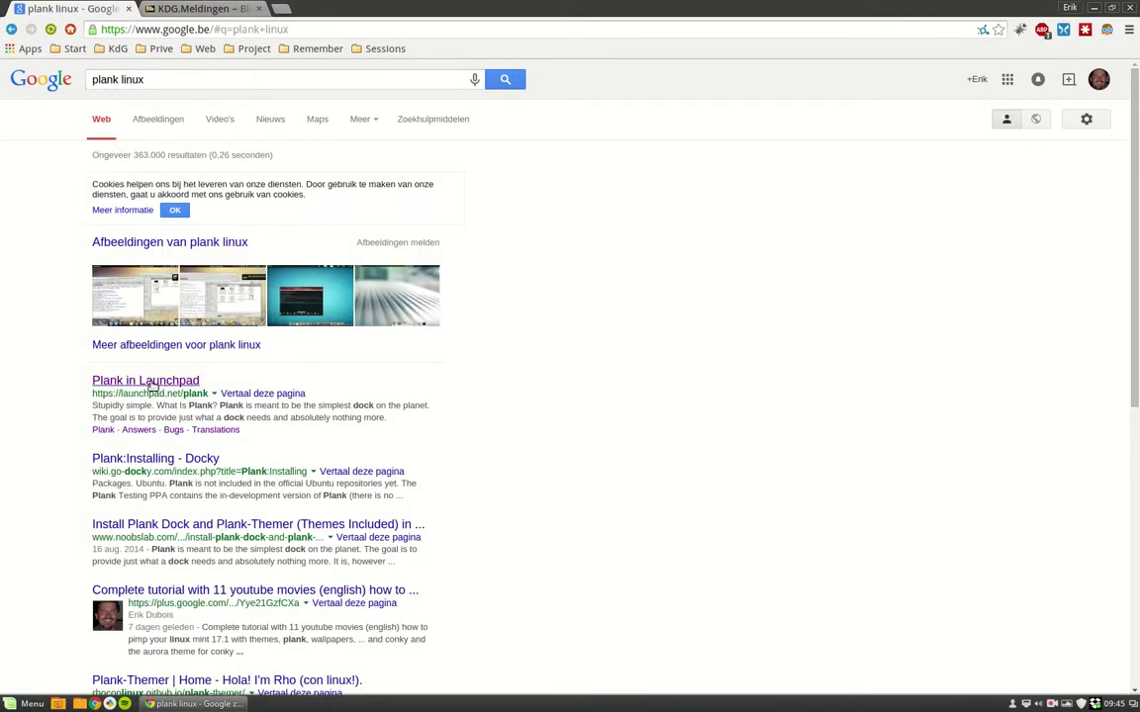
# Open the Plank in Launchpad result and search that page for 'ppa', finding no matches
pyautogui.click(150, 382)
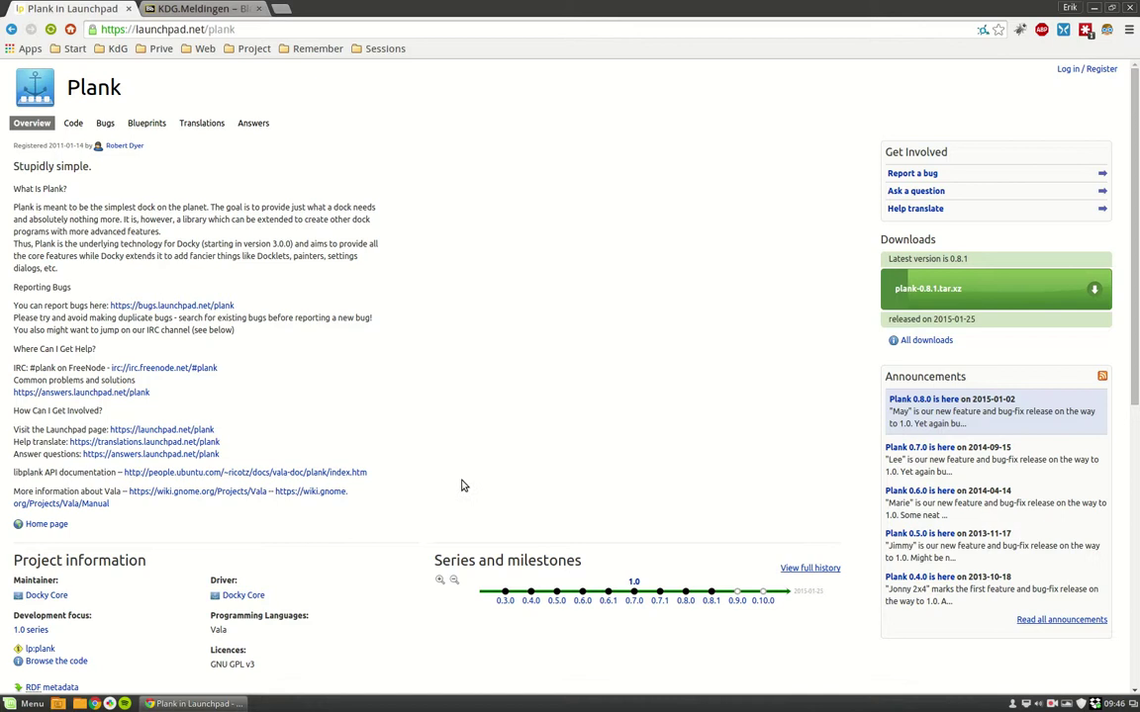
pyautogui.scroll(-3, 461, 486)
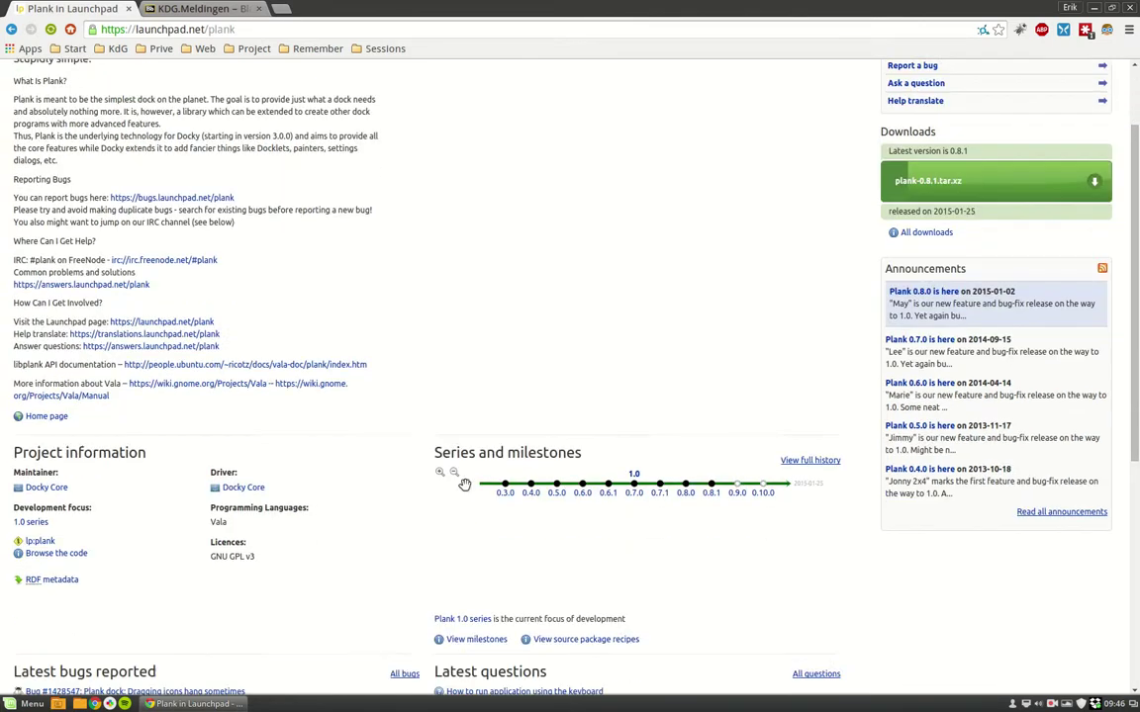
pyautogui.scroll(3, 398, 553)
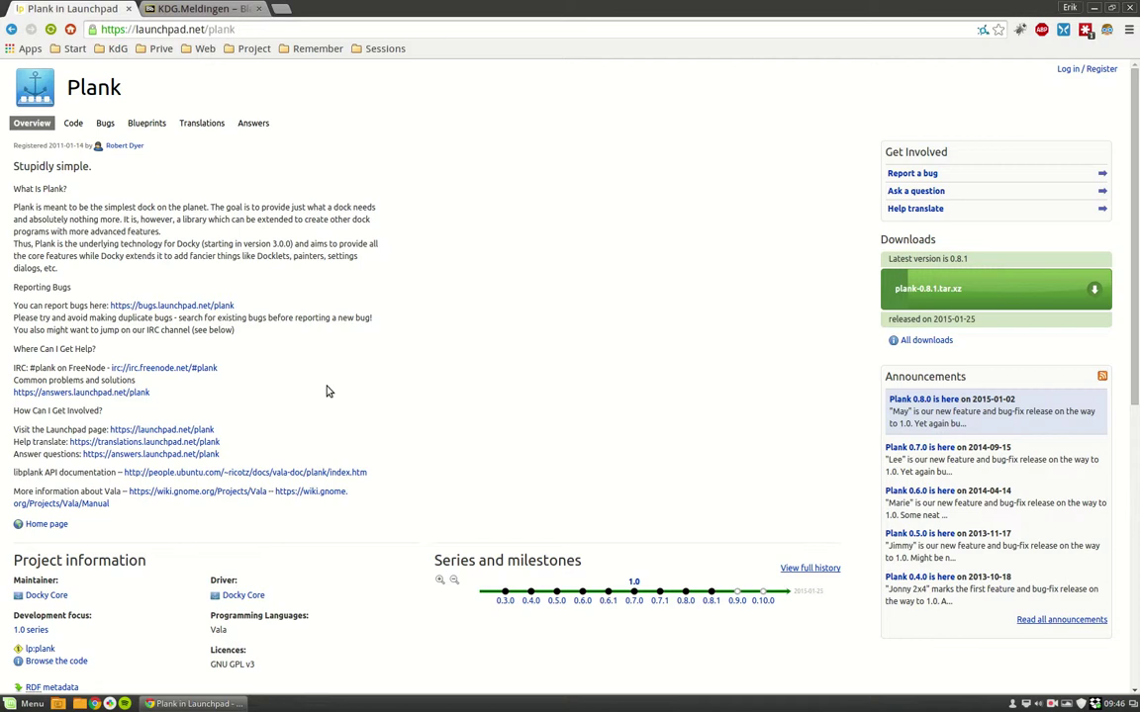
pyautogui.hotkey('ctrl', 'f')
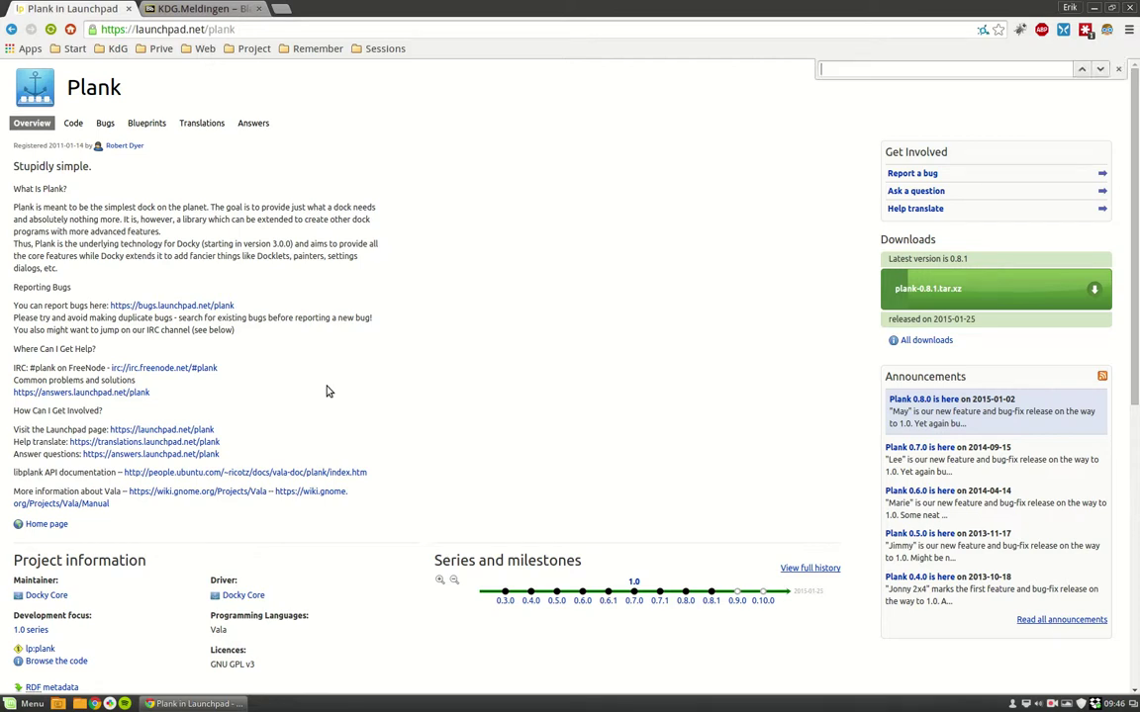
pyautogui.write('ppa')
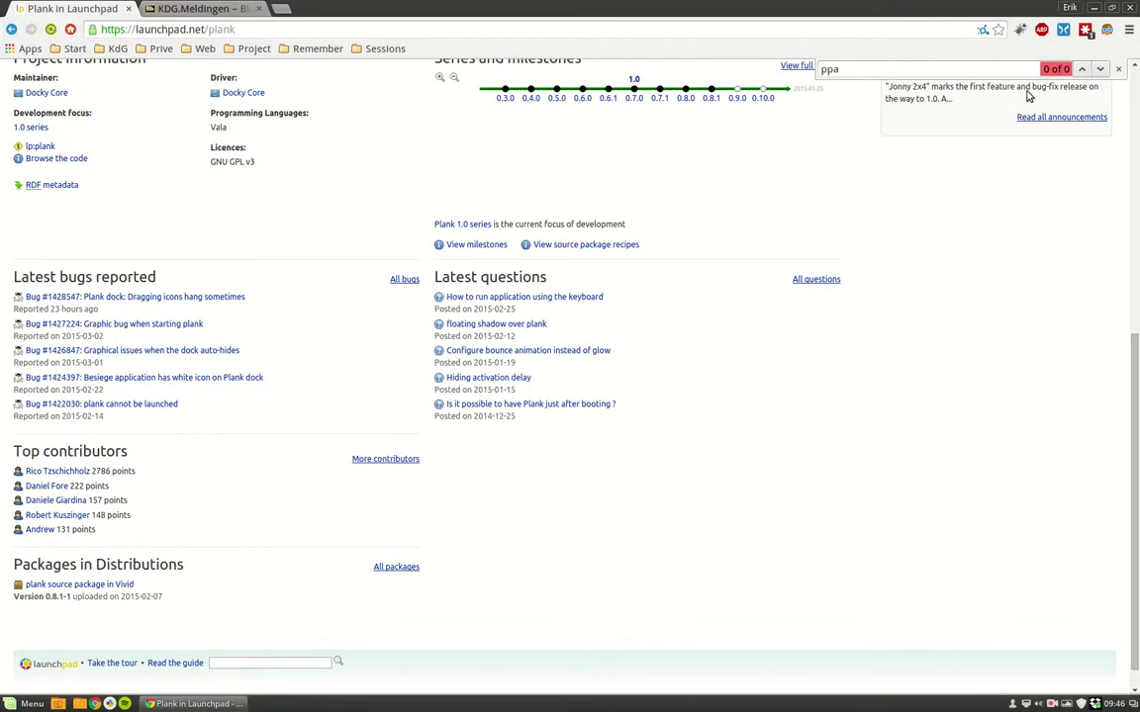
pyautogui.scroll(5, 280, 510)
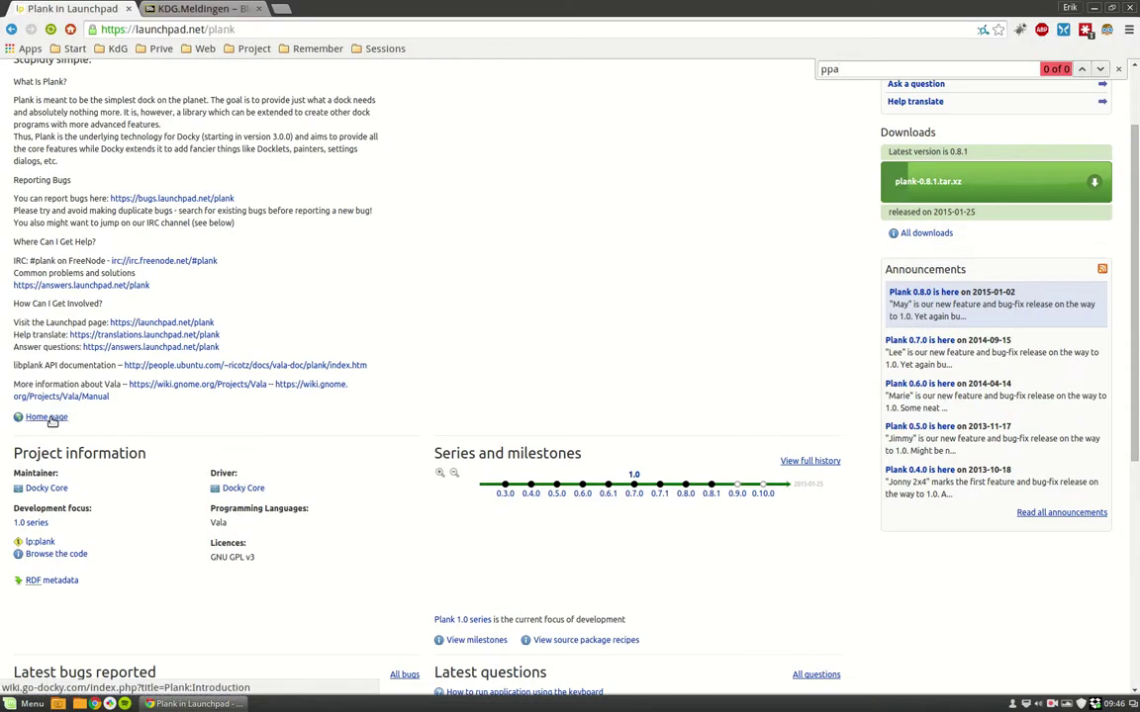
# Go from Plank's Docky wiki home page to the 'Install Plank from packages' instructions
pyautogui.click(52, 418)
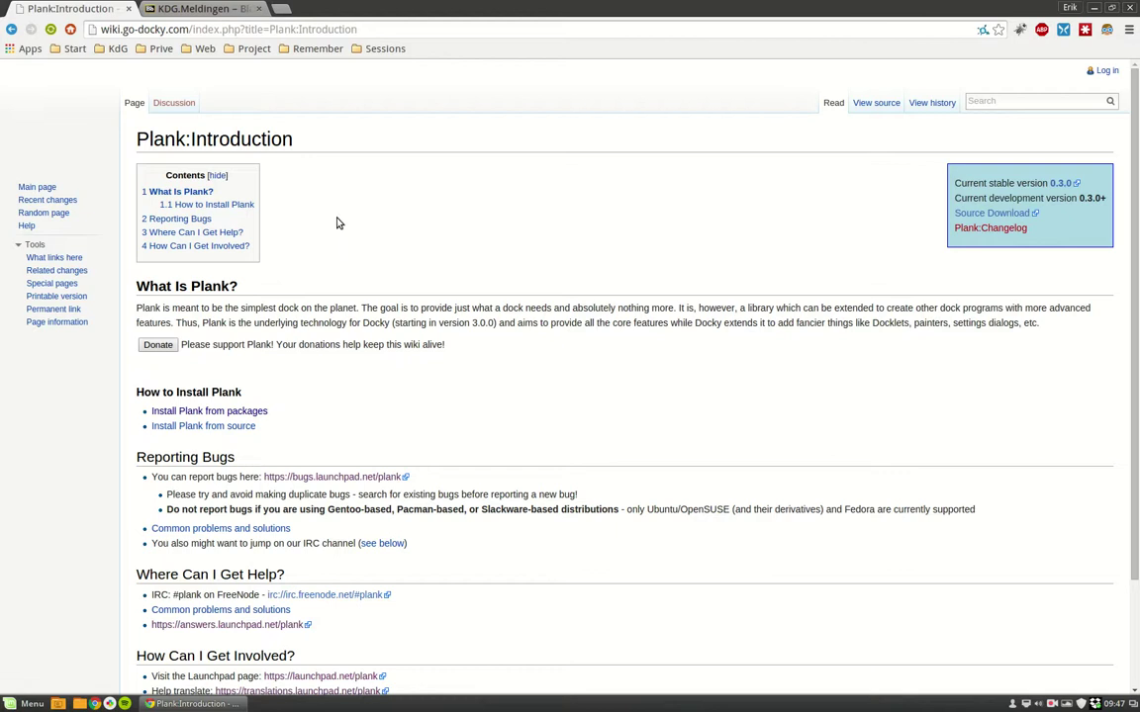
pyautogui.scroll(-2, 357, 289)
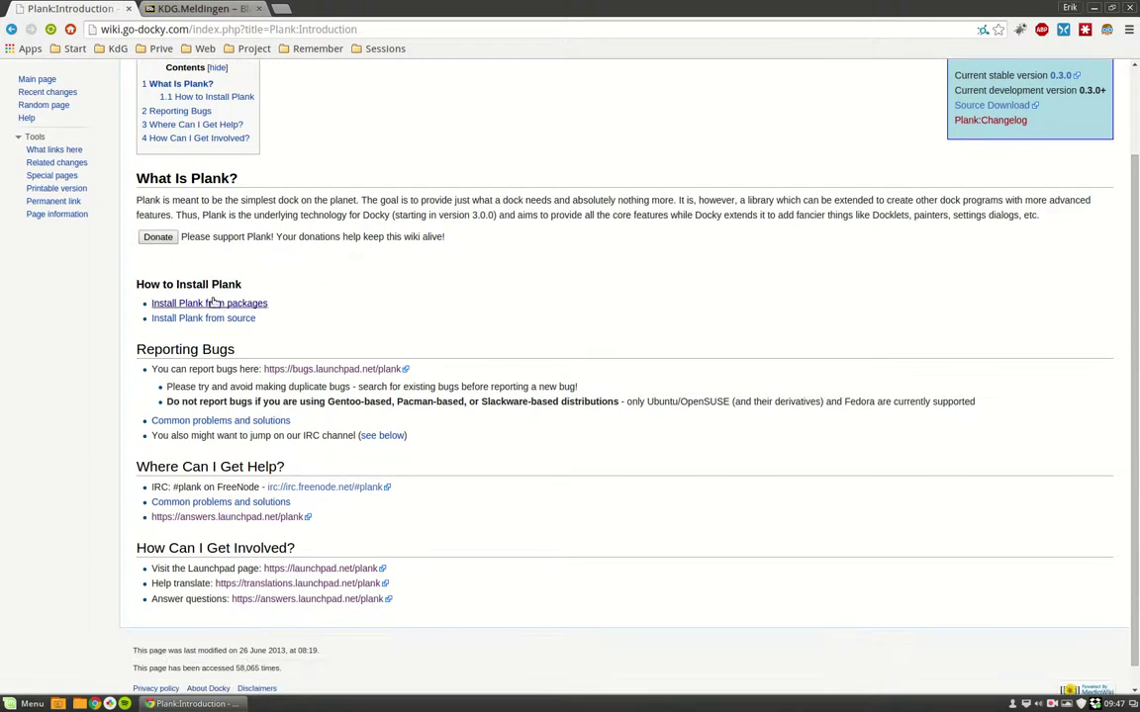
pyautogui.click(210, 304)
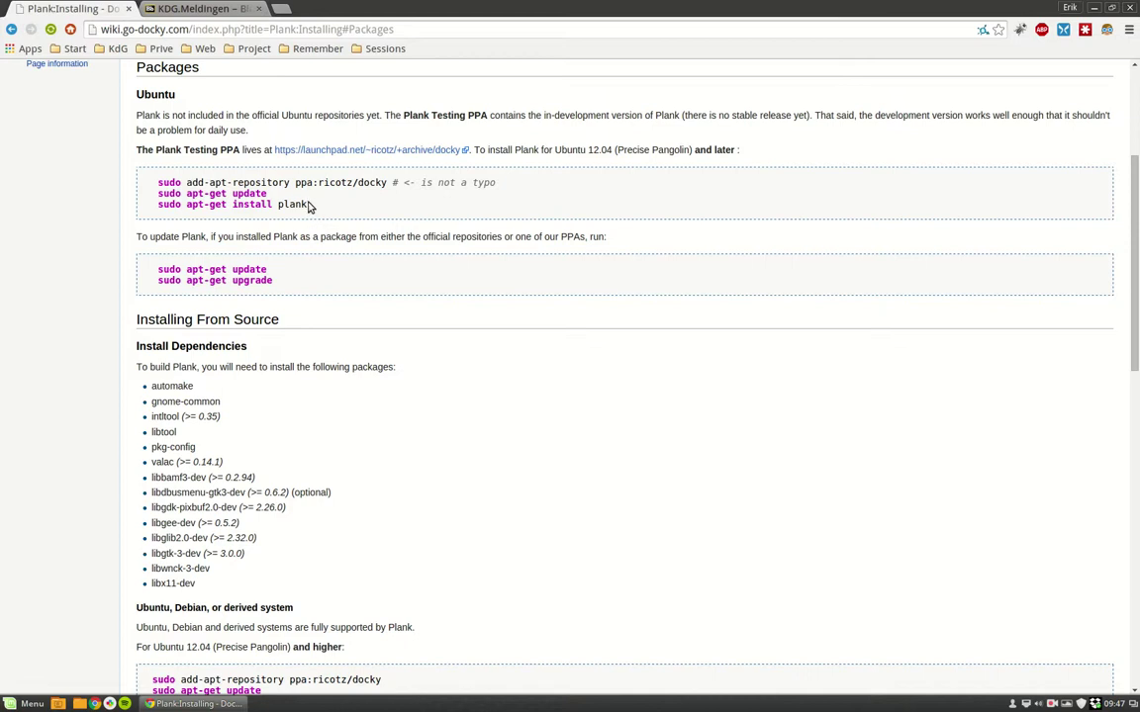
# Copy the three sudo install commands from the code block and minimize the browser
pyautogui.moveTo(308, 205); pyautogui.dragTo(153, 180)
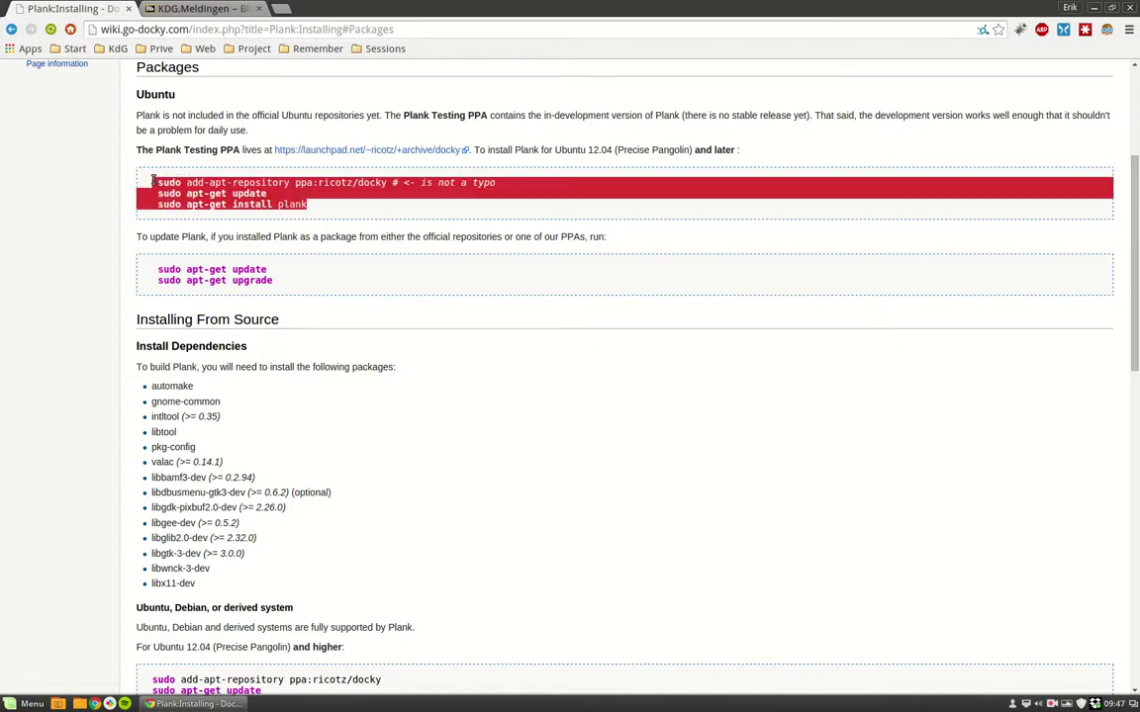
pyautogui.rightClick(195, 203)
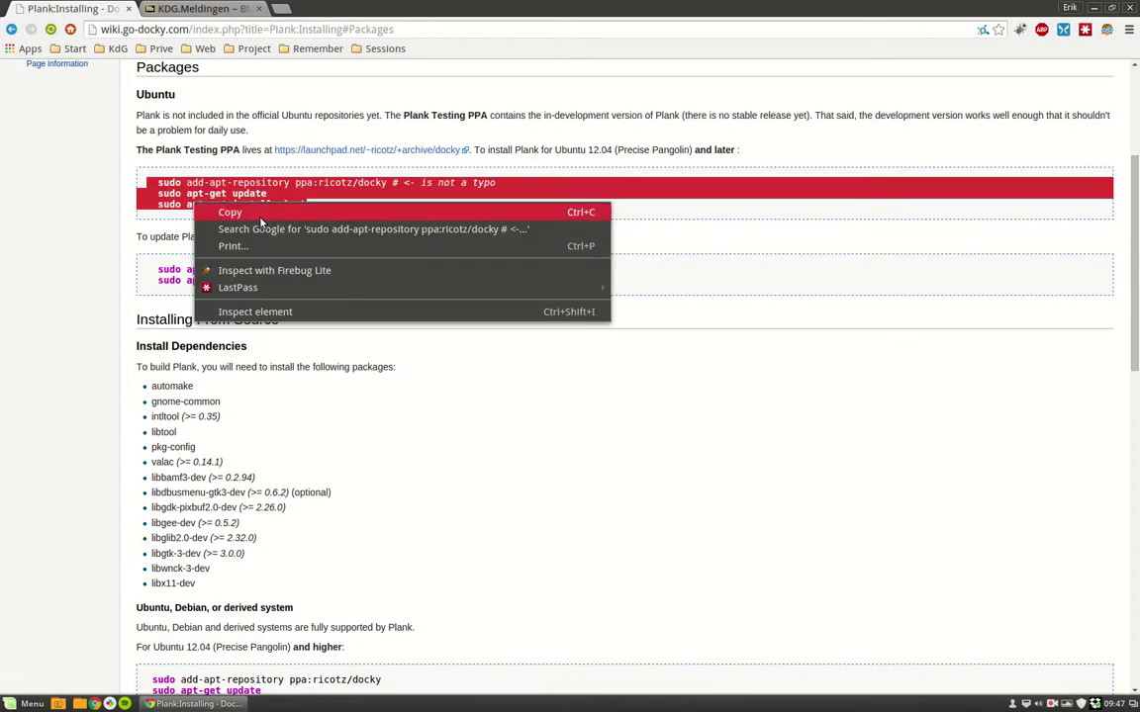
pyautogui.click(260, 214)
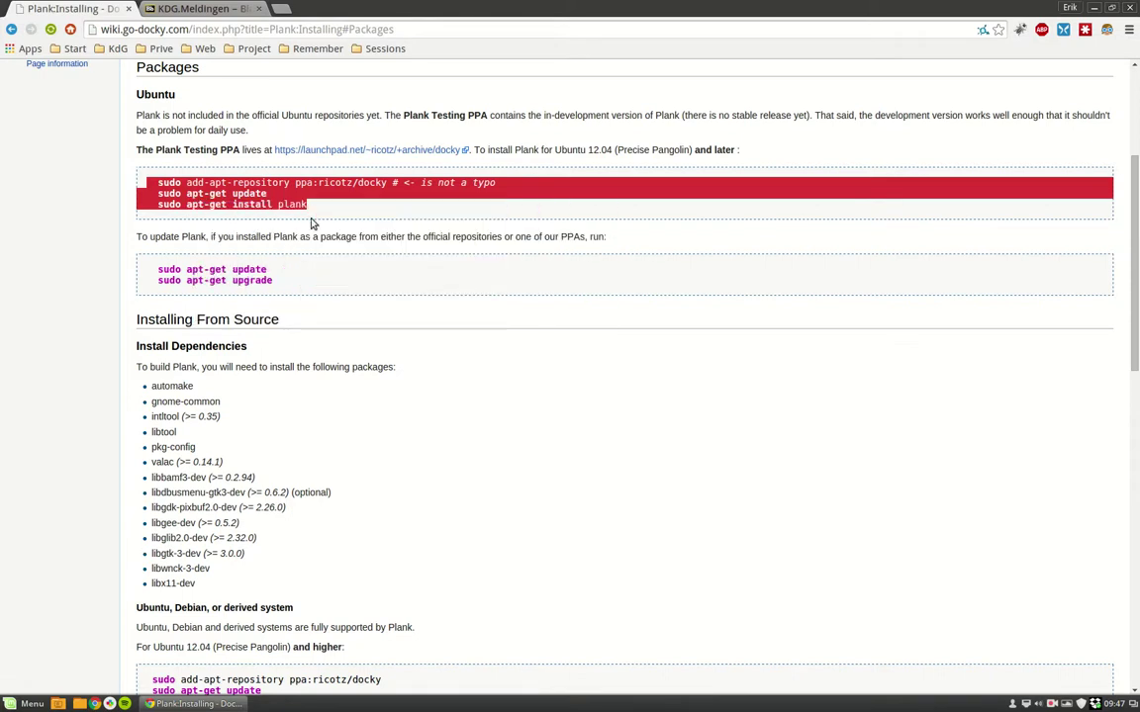
pyautogui.click(1095, 10)
# Create an empty document on the desktop and name it 'plank'
pyautogui.rightClick(430, 197)
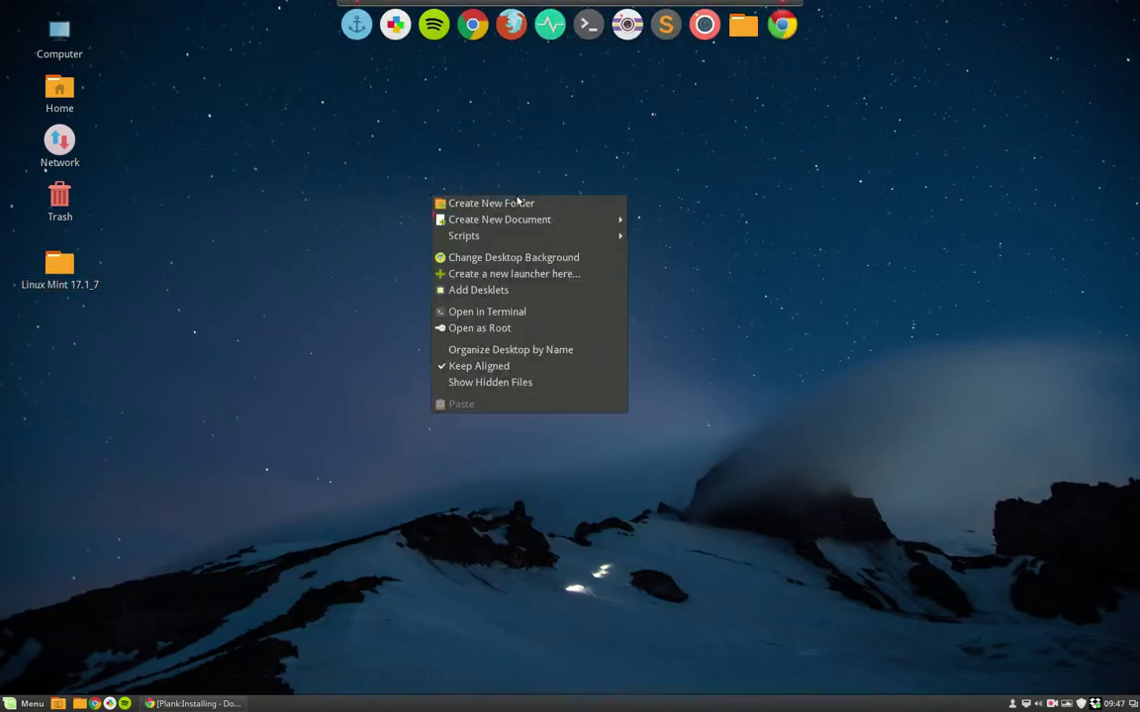
pyautogui.moveTo(613, 225)
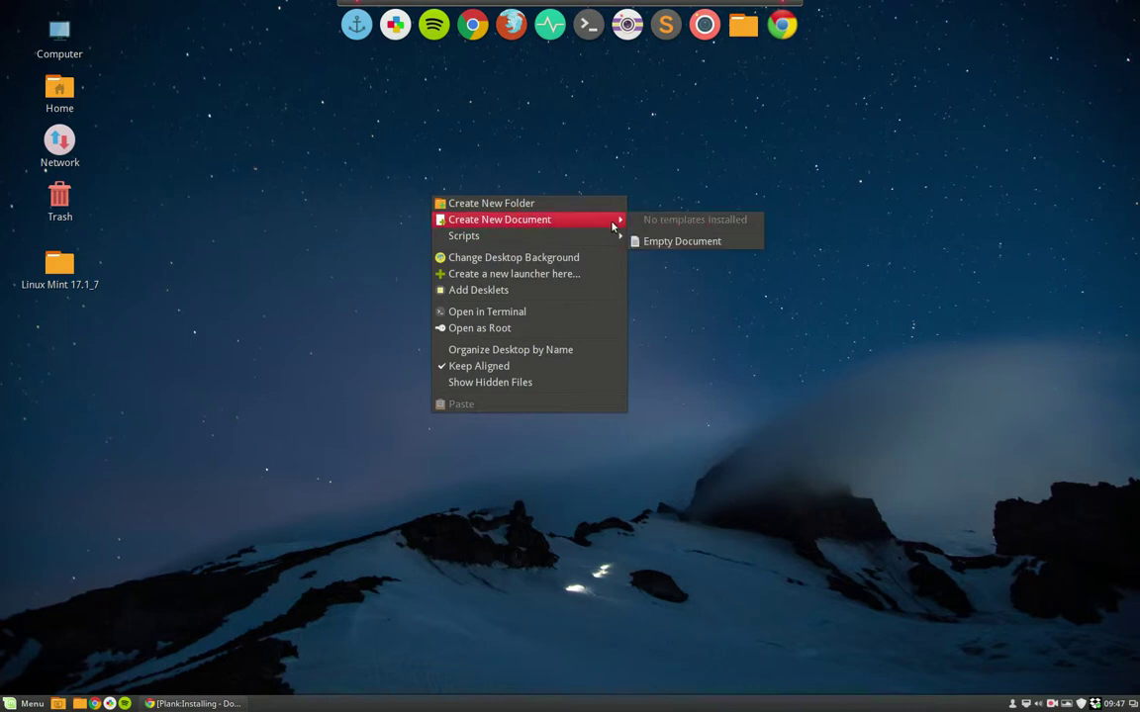
pyautogui.click(680, 244)
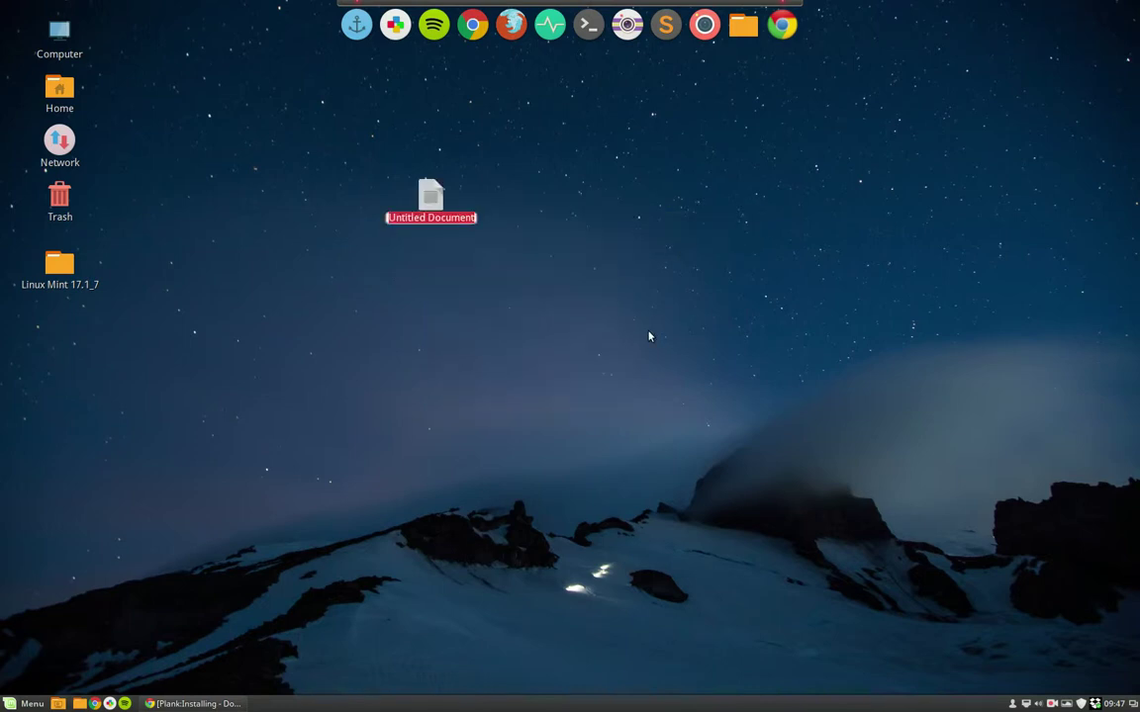
pyautogui.write('plank')
pyautogui.press('Return')
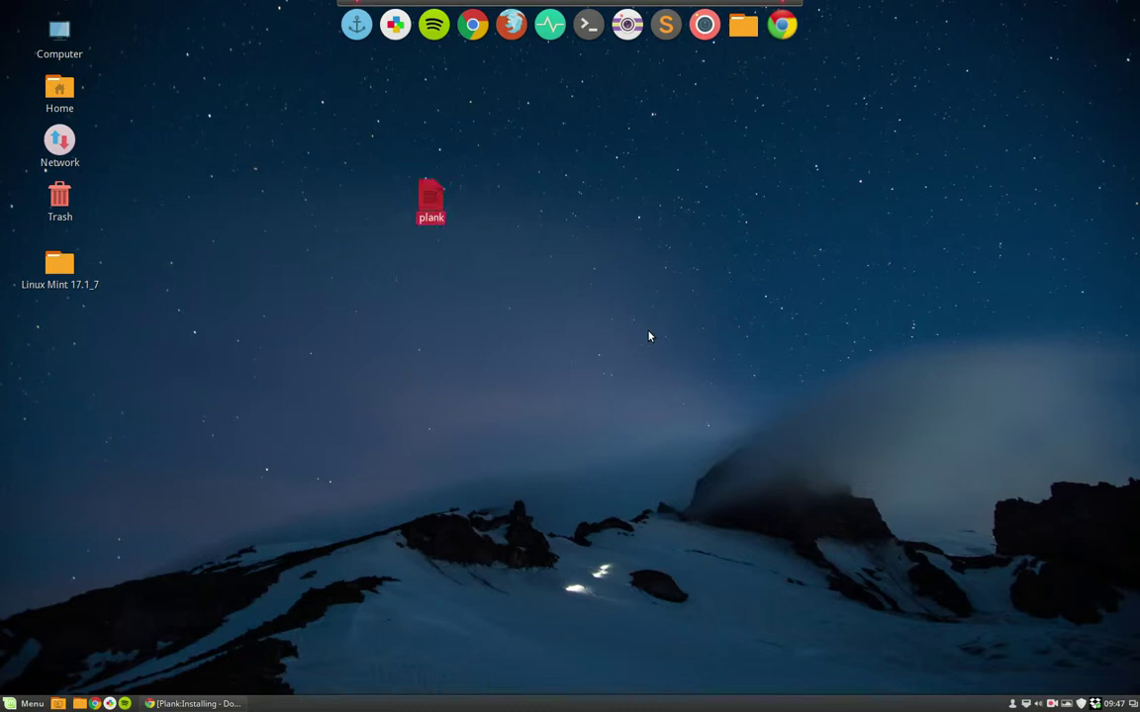
# Open plank in gedit and paste the copied sudo commands
pyautogui.doubleClick(431, 203)
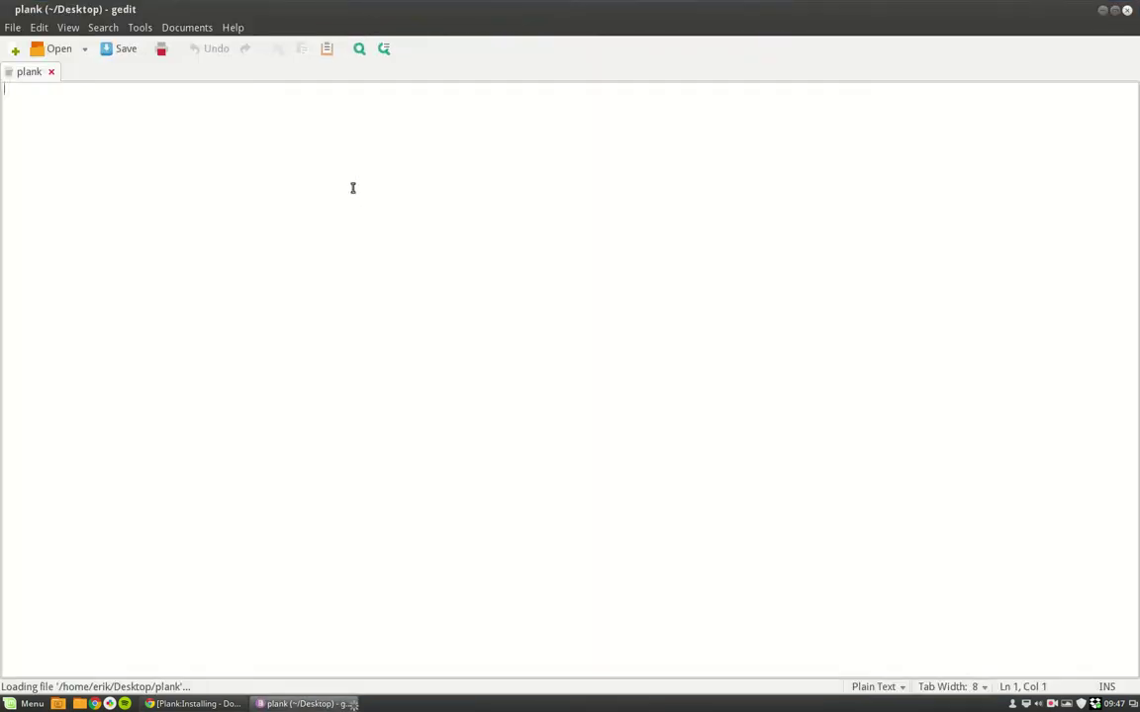
pyautogui.rightClick(312, 144)
pyautogui.click(354, 227)
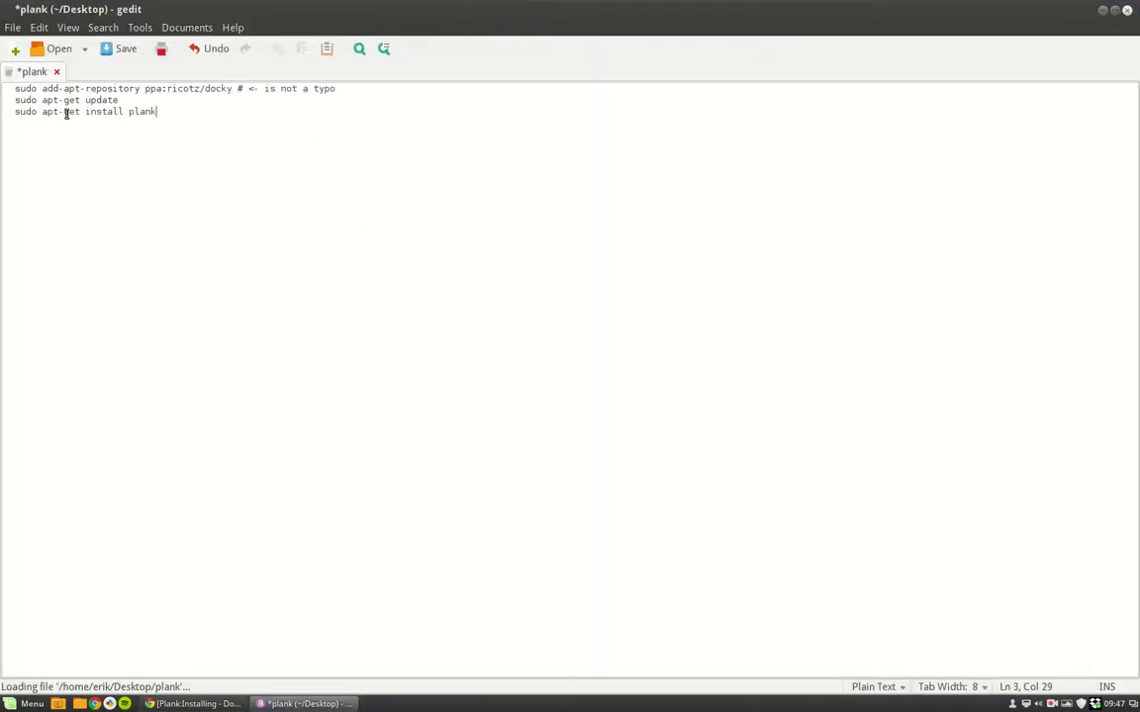
# Replace the '# <- is not a typo' comment with -y and append -y to the install line
pyautogui.moveTo(238, 89); pyautogui.dragTo(360, 89)
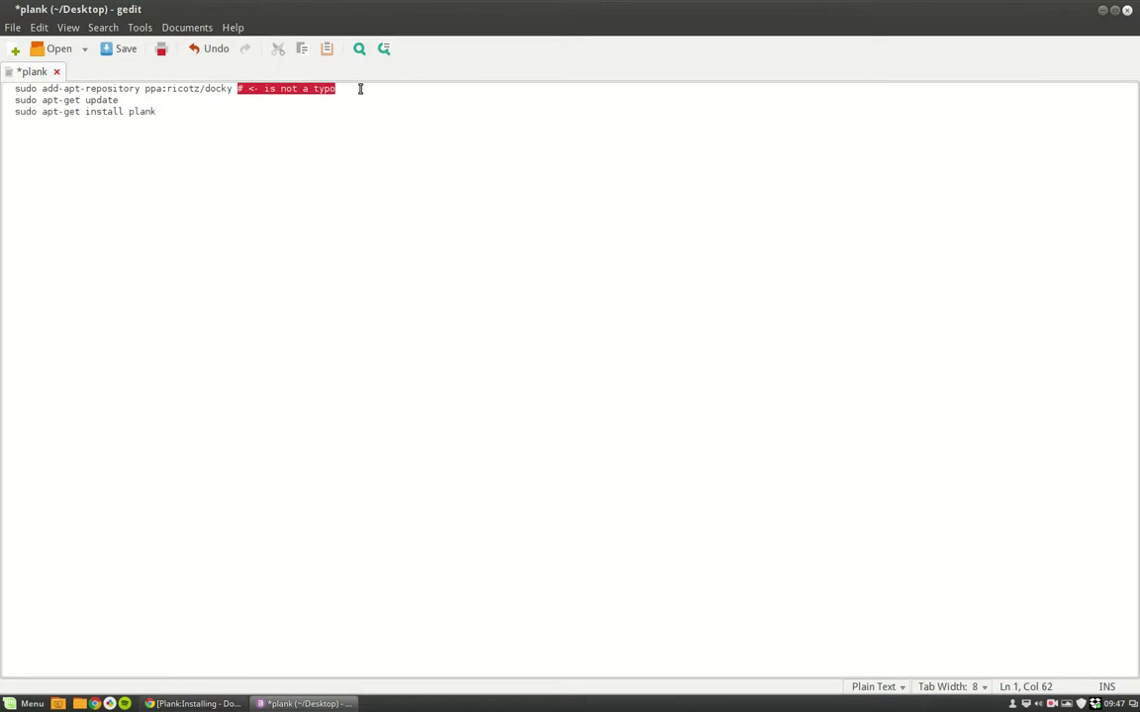
pyautogui.press('BackSpace')
pyautogui.press('BackSpace')
pyautogui.write('-y')
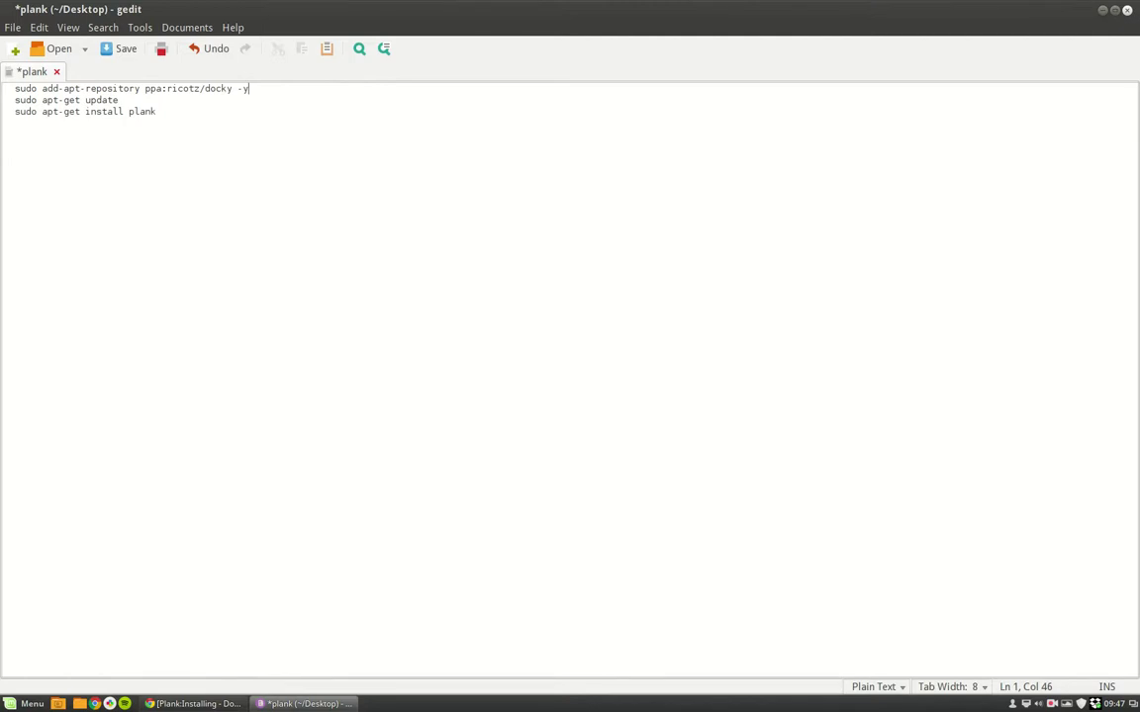
pyautogui.click(193, 111)
pyautogui.write('-y')
# Review the PPA, update and plank install lines, then save the script
pyautogui.moveTo(45, 89); pyautogui.dragTo(227, 89)
pyautogui.click(227, 89)
pyautogui.click(219, 89)
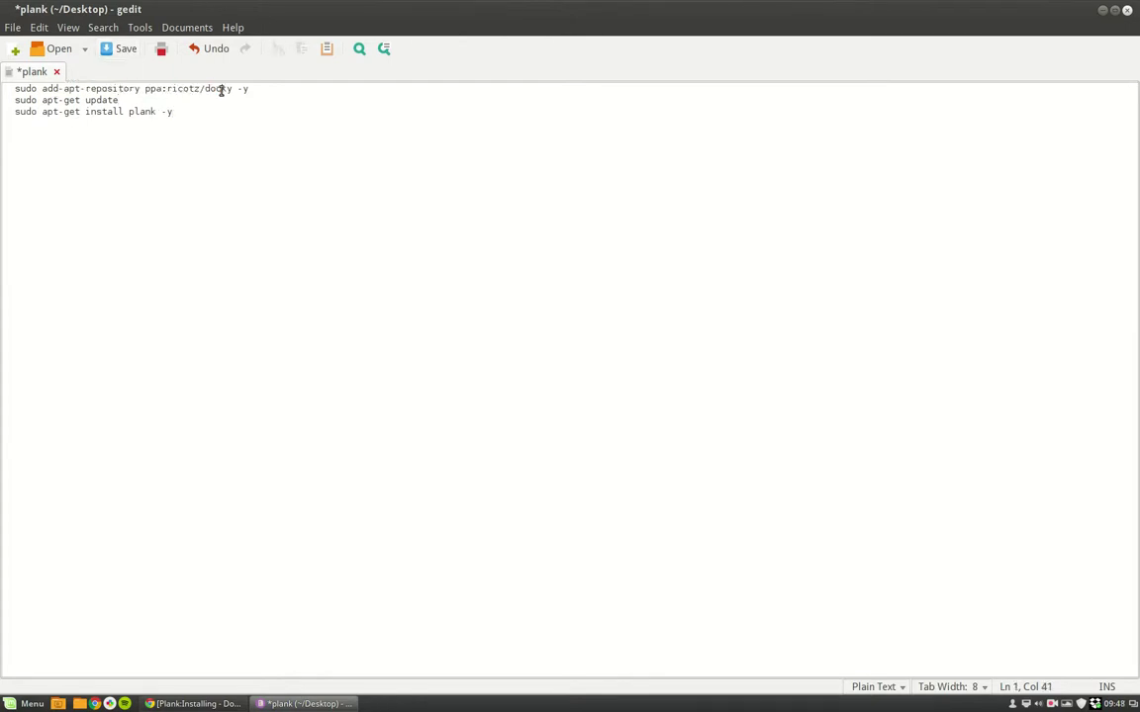
pyautogui.click(123, 100)
pyautogui.moveTo(128, 112); pyautogui.dragTo(175, 113)
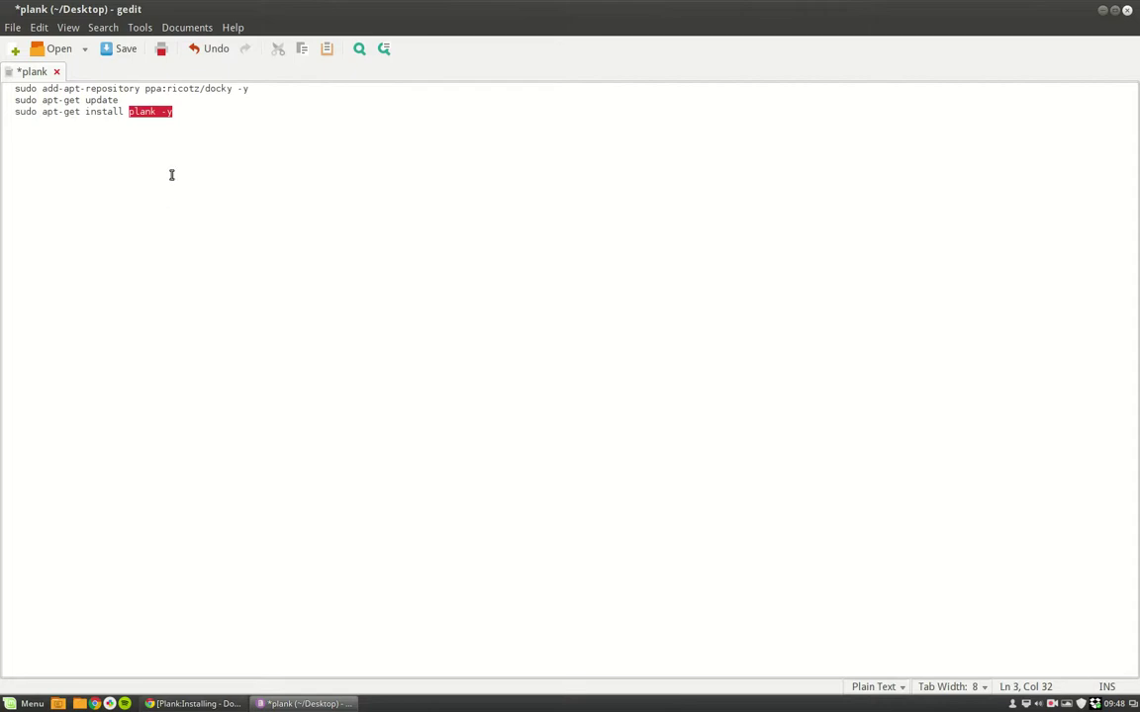
pyautogui.moveTo(144, 89); pyautogui.dragTo(248, 92)
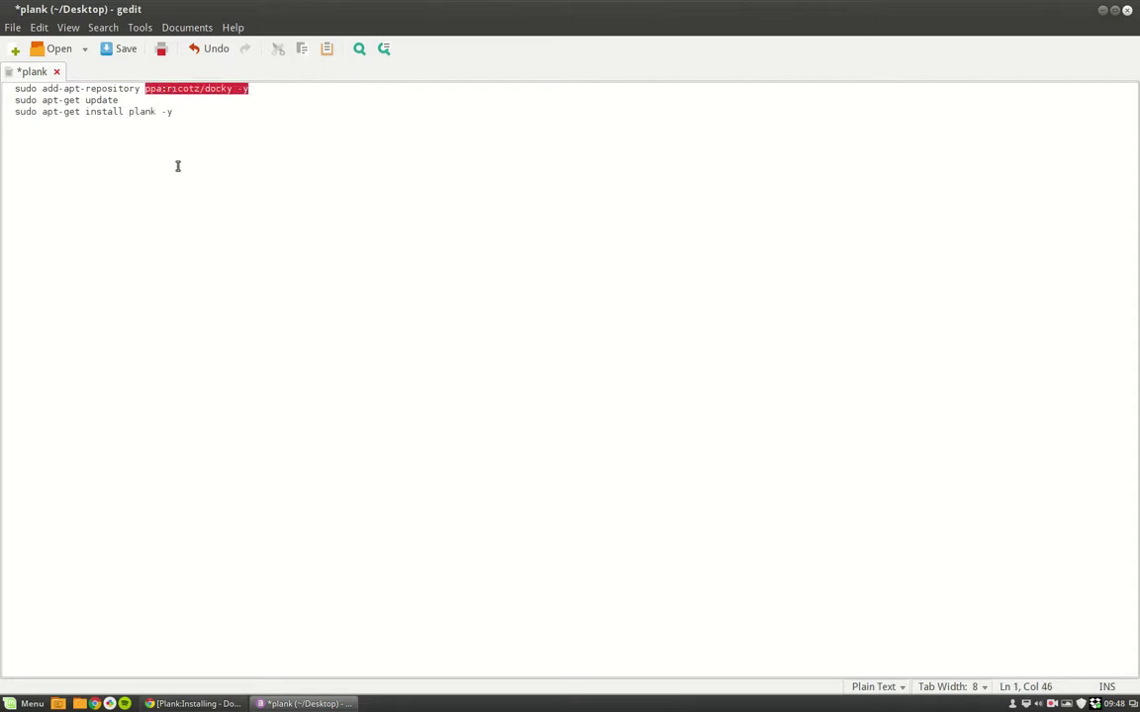
pyautogui.click(156, 112)
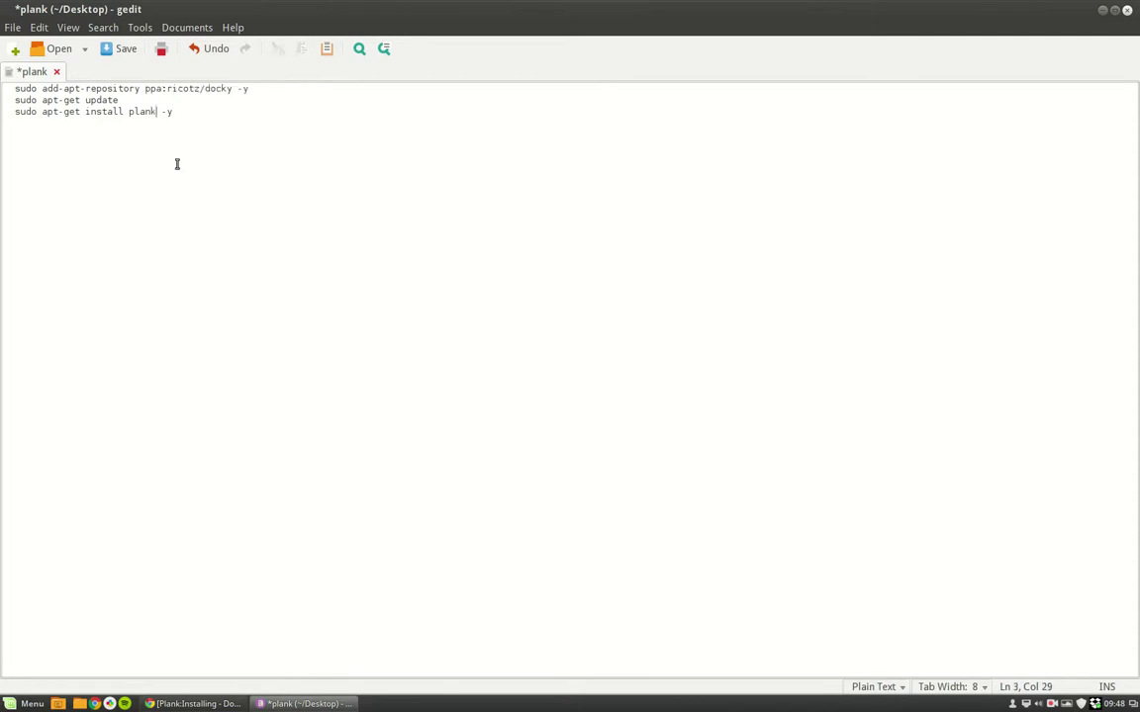
pyautogui.click(111, 50)
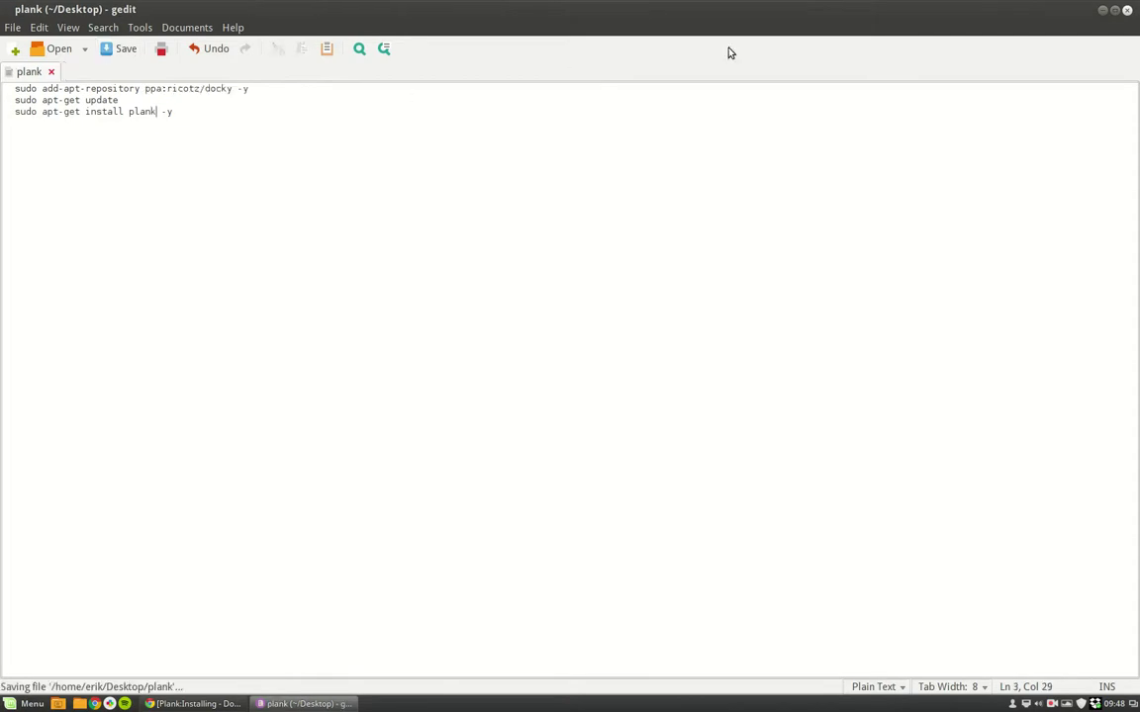
# Close gedit and enable 'Allow executing file as program' in plank's Permissions
pyautogui.click(1128, 10)
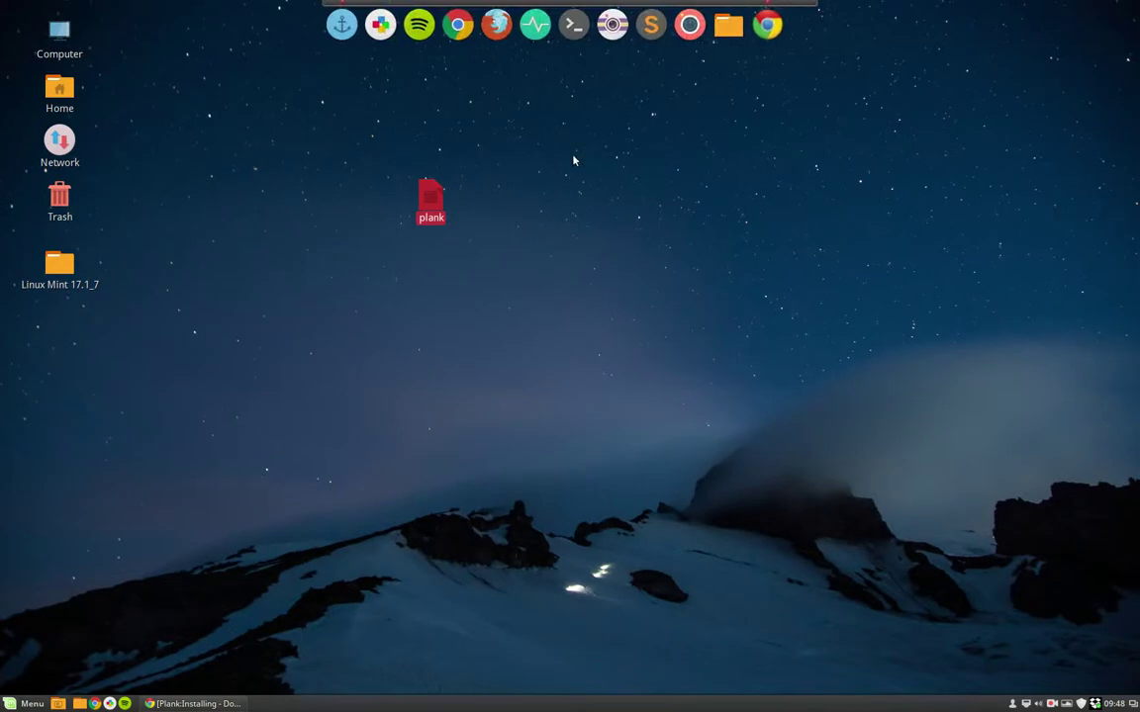
pyautogui.rightClick(426, 200)
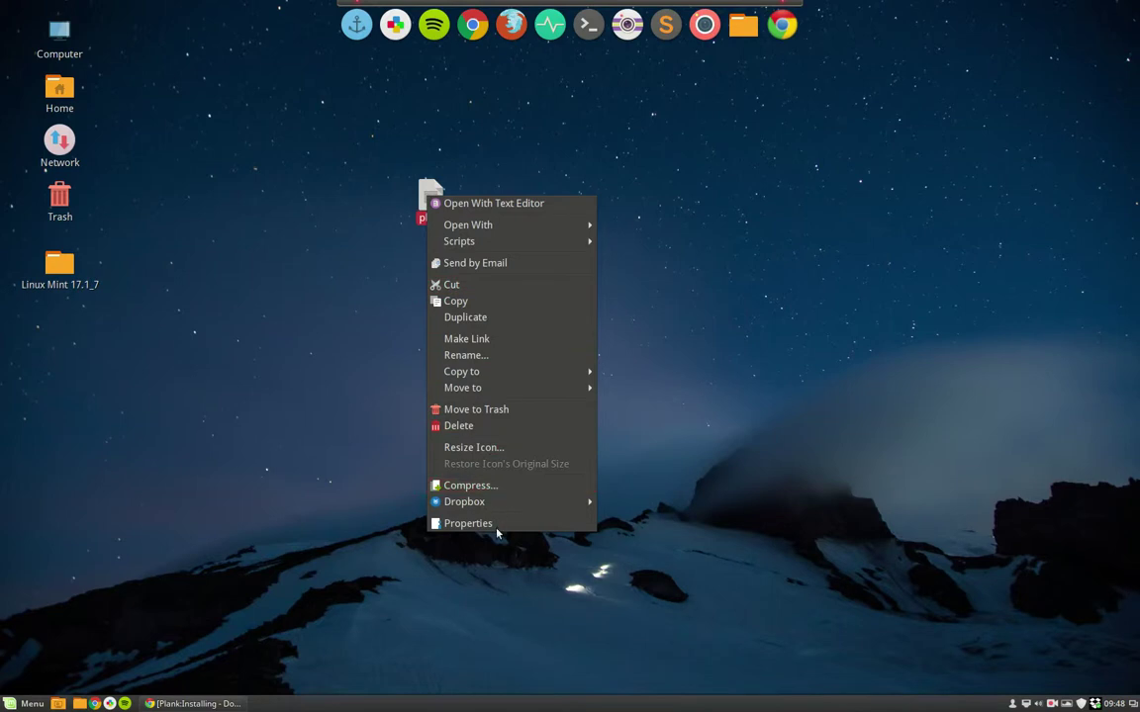
pyautogui.click(497, 531)
pyautogui.click(453, 176)
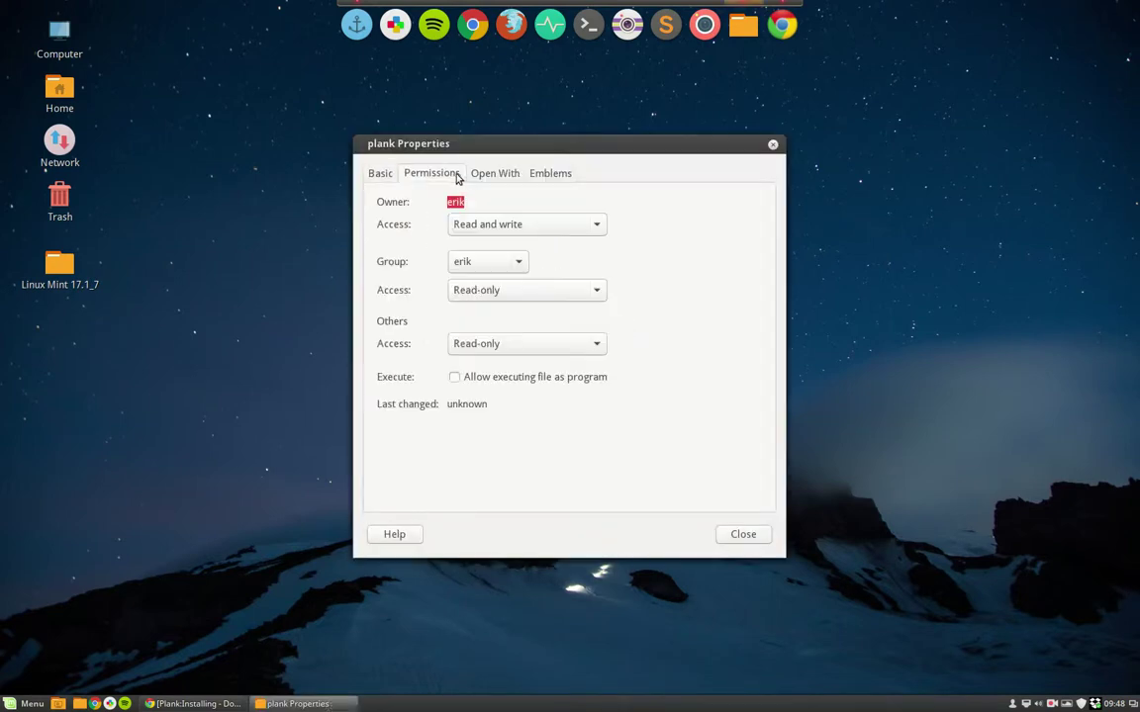
pyautogui.click(454, 377)
pyautogui.click(734, 534)
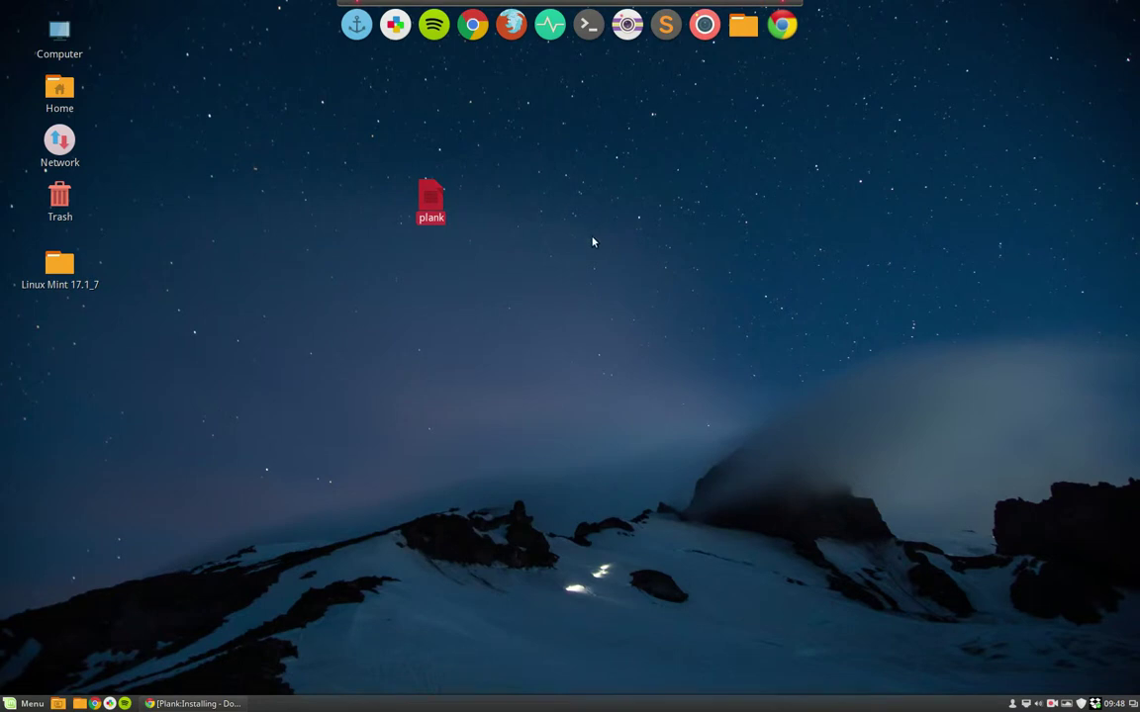
# Reopen plank's properties to confirm execution is allowed
pyautogui.rightClick(432, 205)
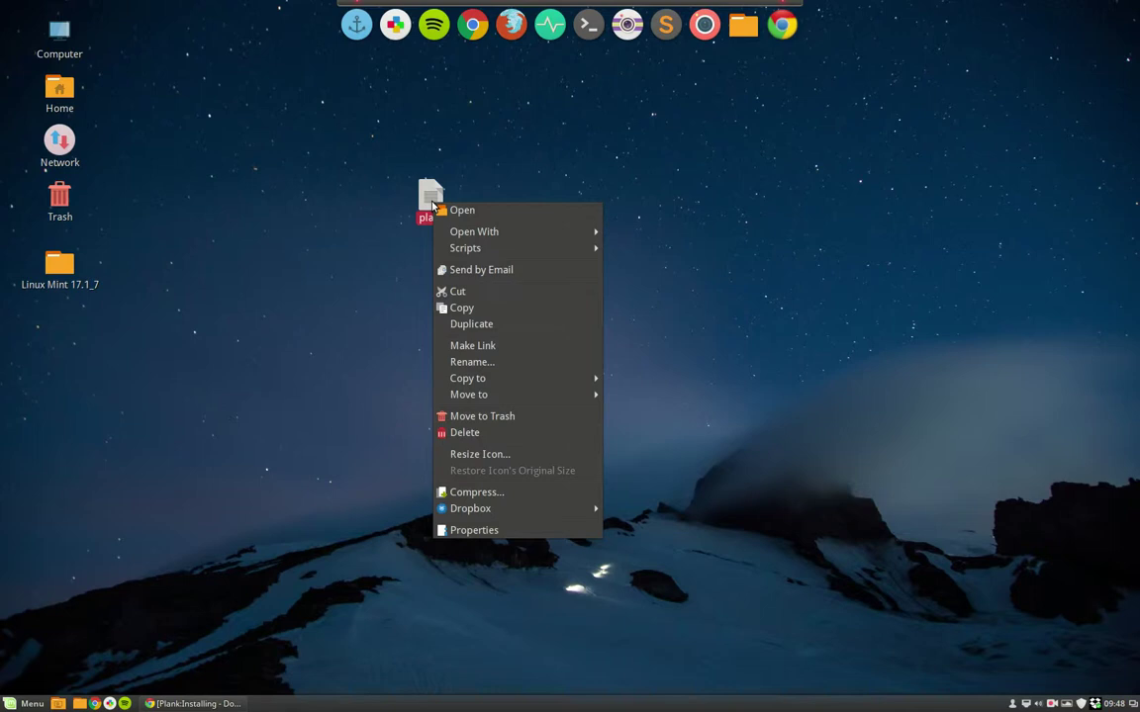
pyautogui.click(471, 533)
pyautogui.click(448, 178)
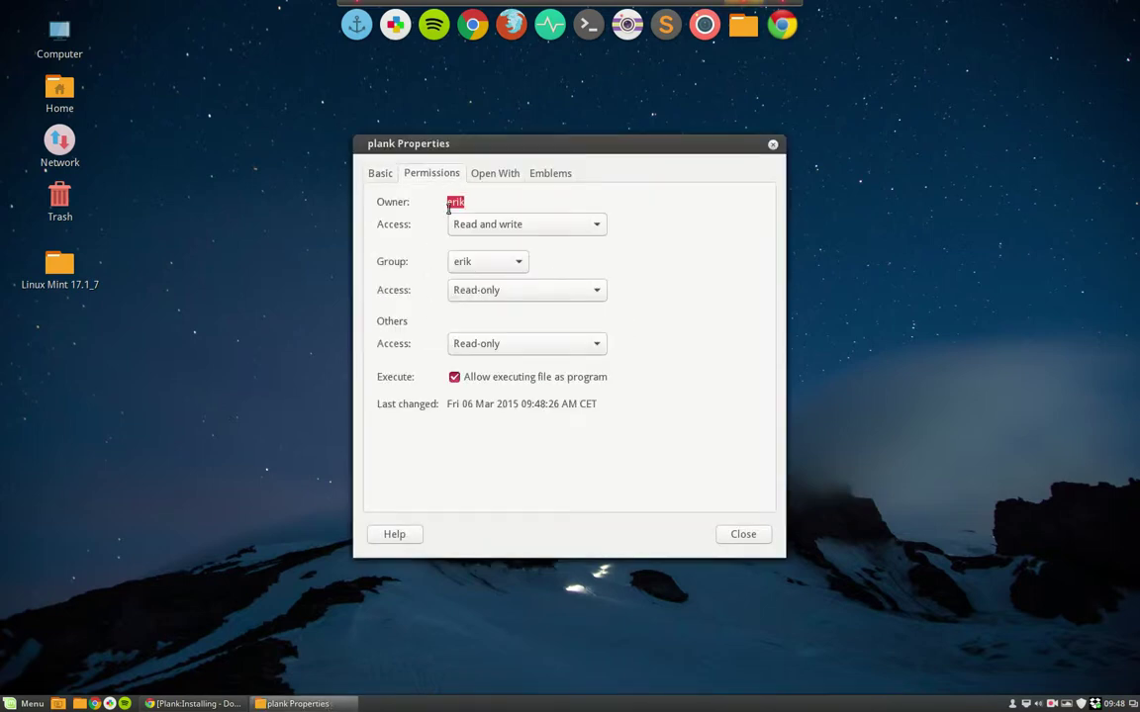
pyautogui.click(737, 535)
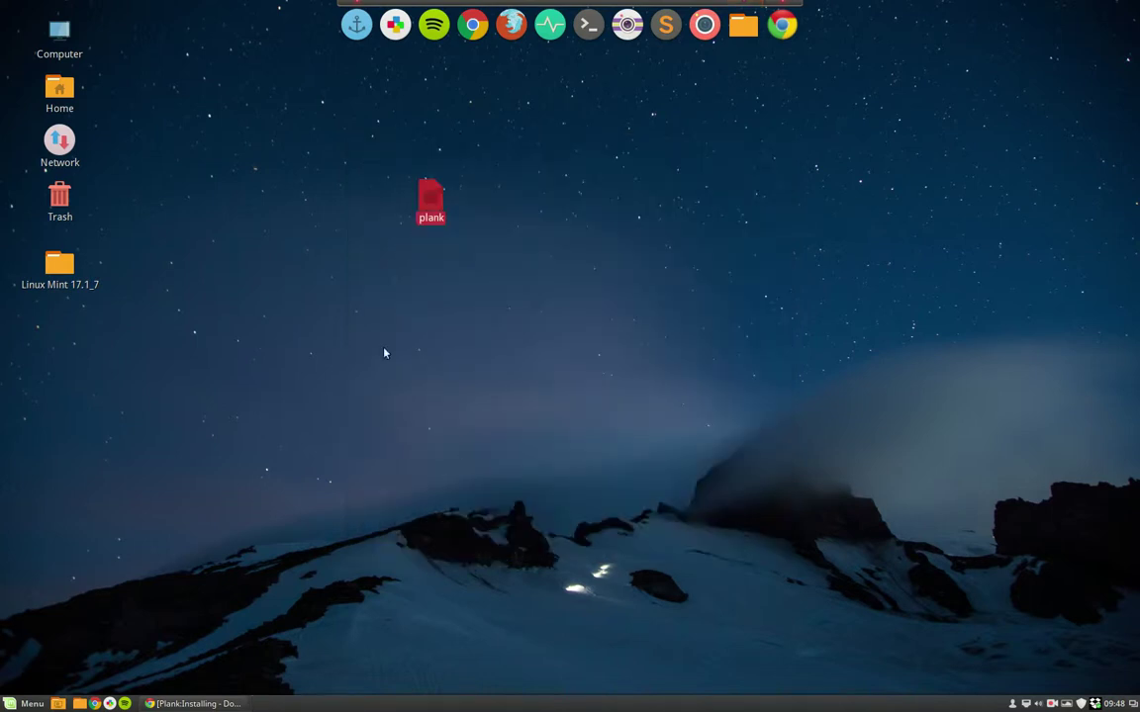
# Try launching plank from the desktop, dismiss the run-or-display prompt, and bring up the desktop menu
pyautogui.doubleClick(430, 212)
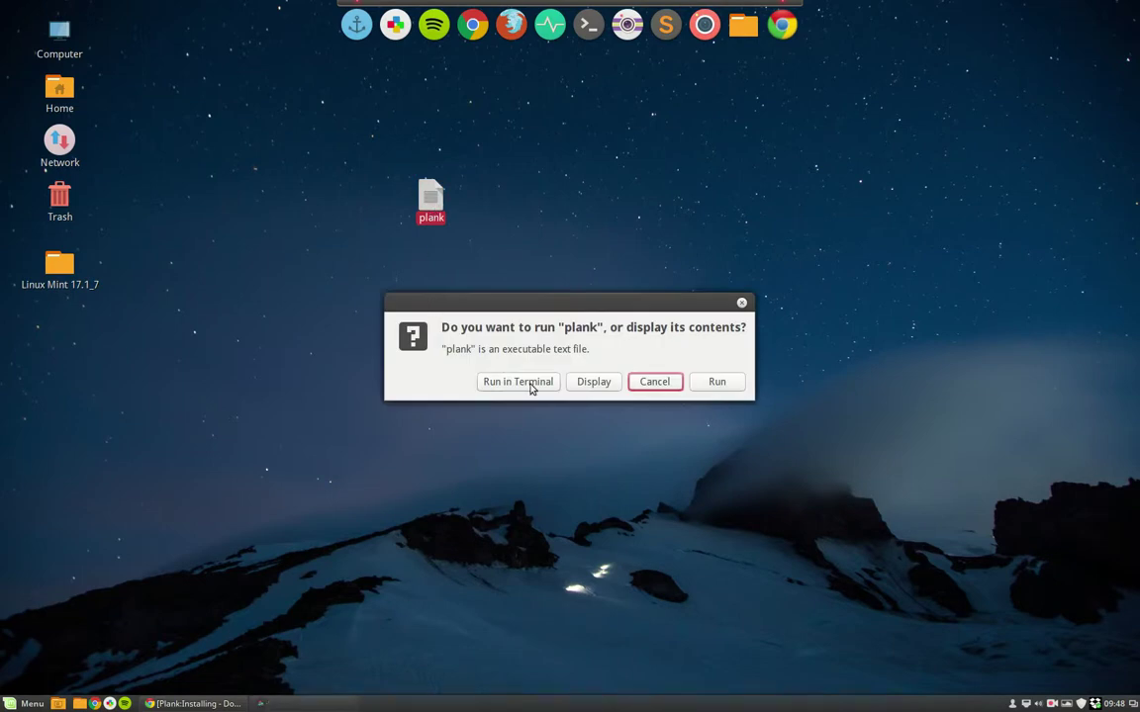
pyautogui.click(642, 384)
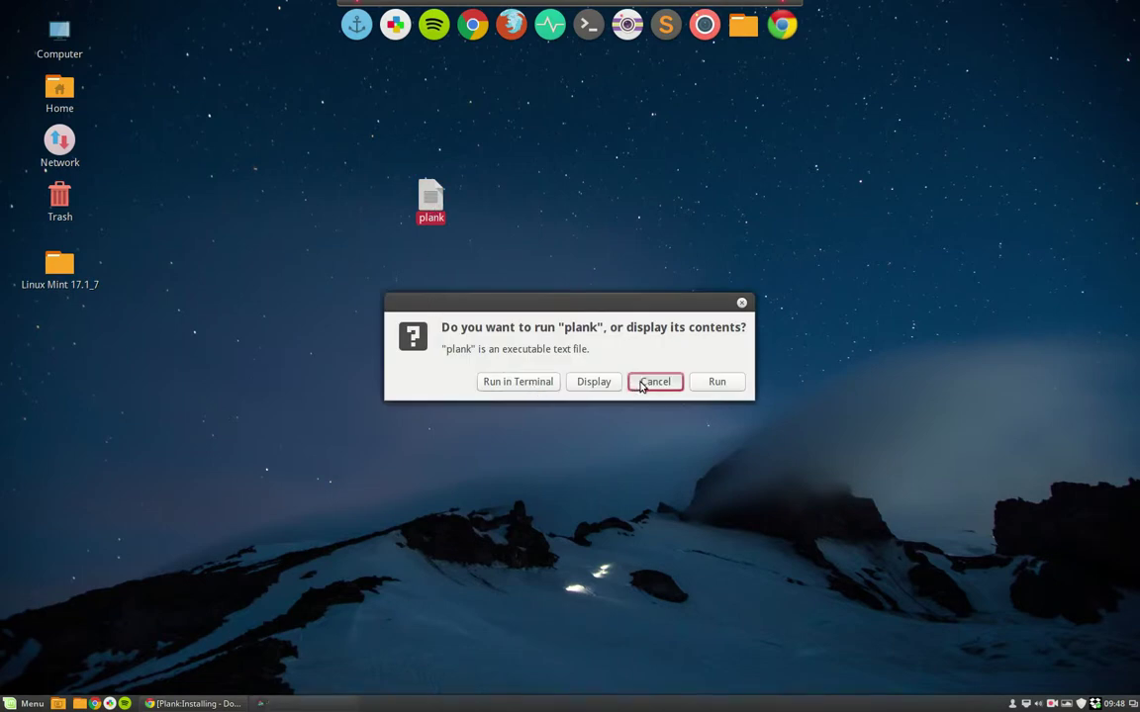
pyautogui.rightClick(392, 281)
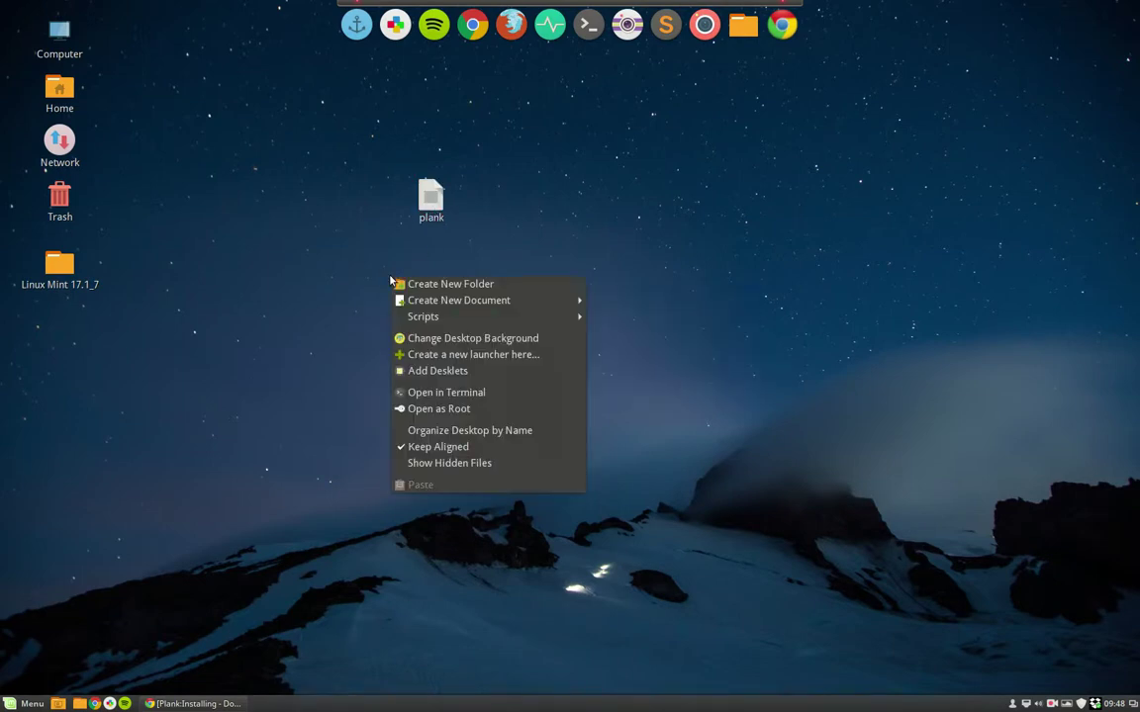
# Open a terminal in the Desktop folder, run ./plank, and enter the sudo password
pyautogui.click(476, 396)
pyautogui.write('pl')
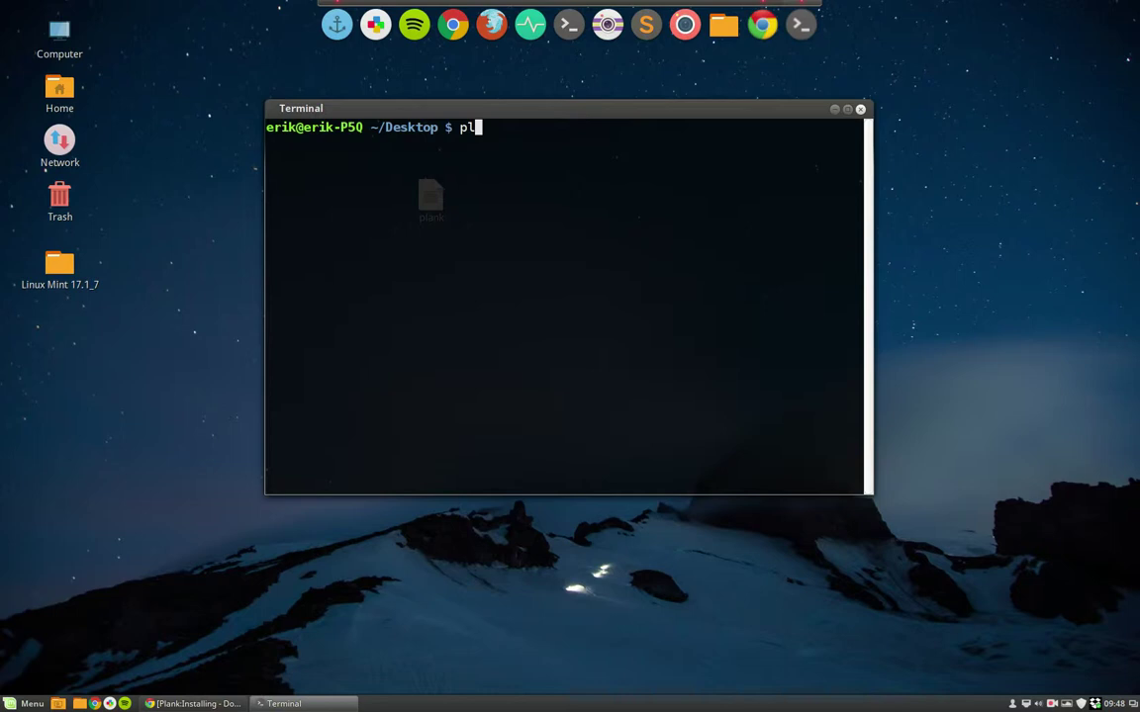
pyautogui.press('Tab')
pyautogui.press('Tab')
pyautogui.press('BackSpace')
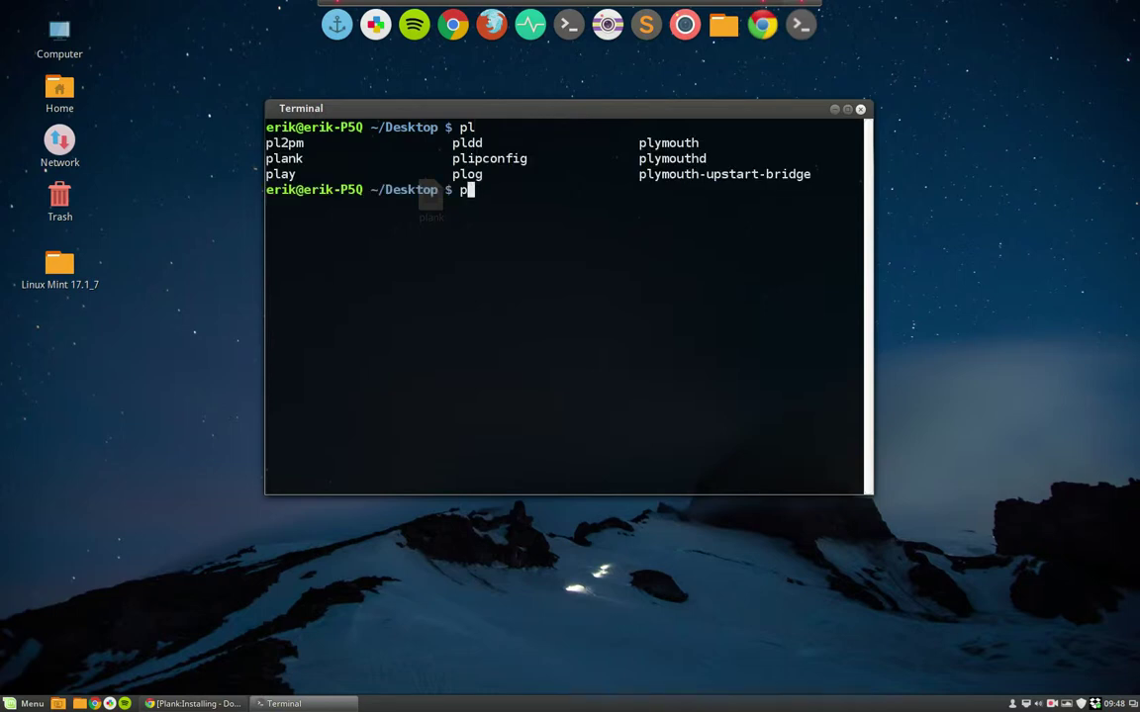
pyautogui.press('BackSpace')
pyautogui.write('.')
pyautogui.write('/')
pyautogui.write('o')
pyautogui.write('la')
pyautogui.write('nk')
pyautogui.press('Return')
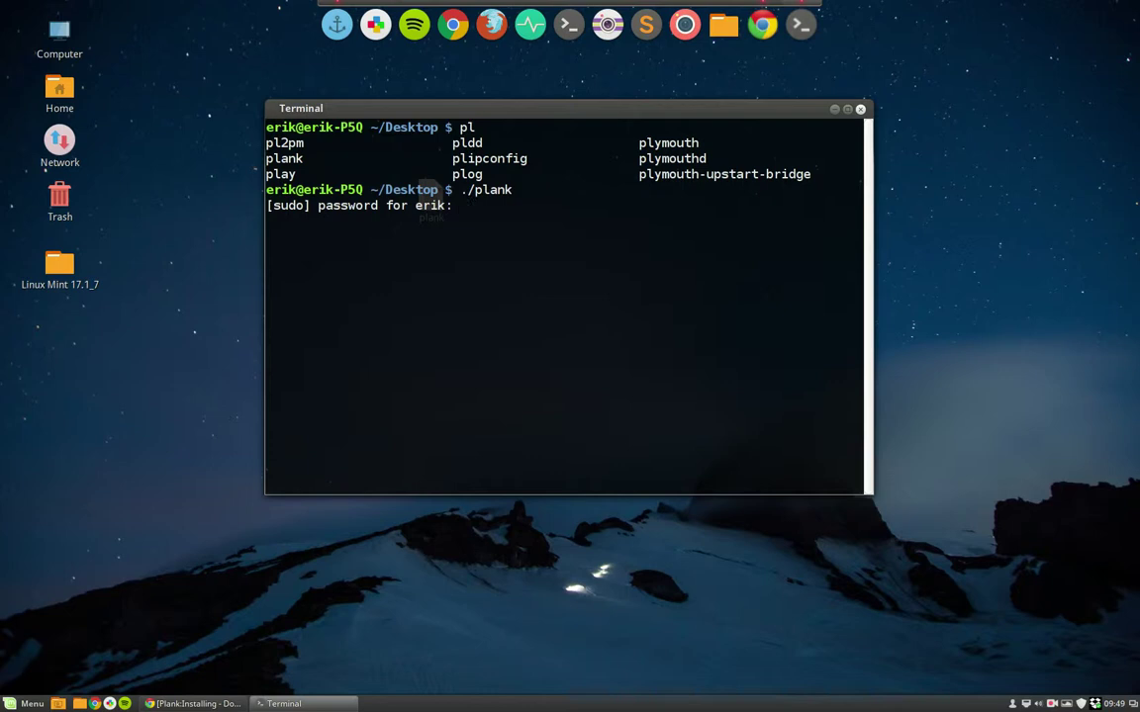
pyautogui.press('Return')
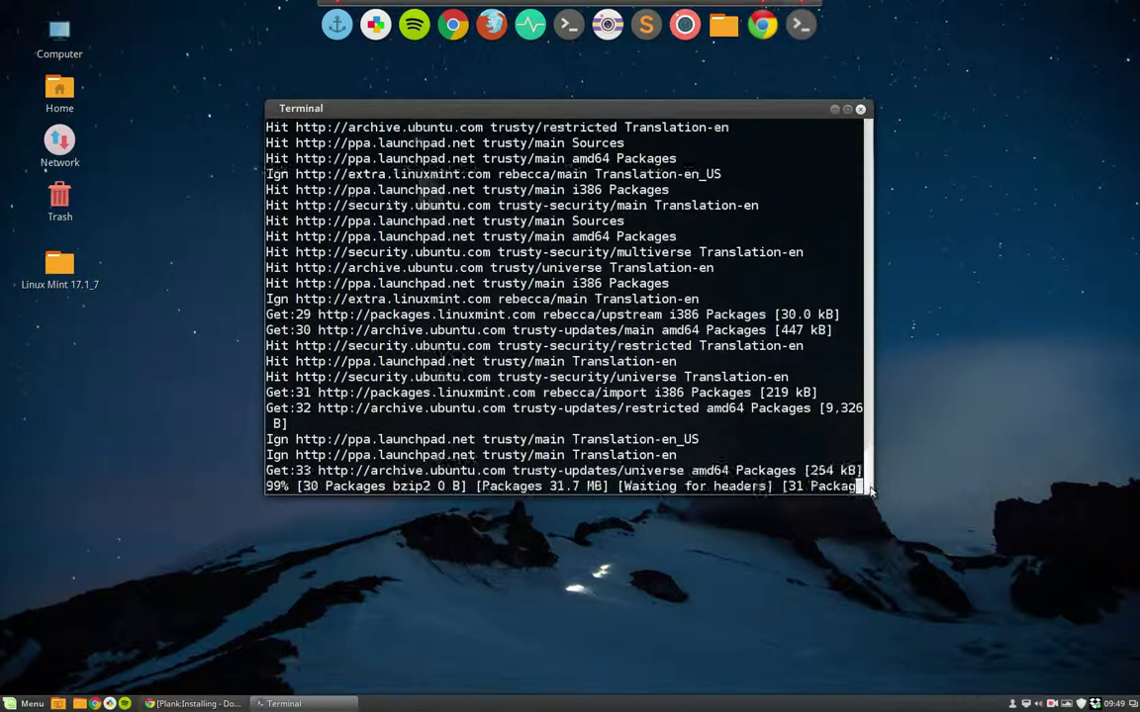
# Review the output showing the Docky PPA and plank already newest, then close Terminal
pyautogui.moveTo(868, 490); pyautogui.dragTo(869, 144)
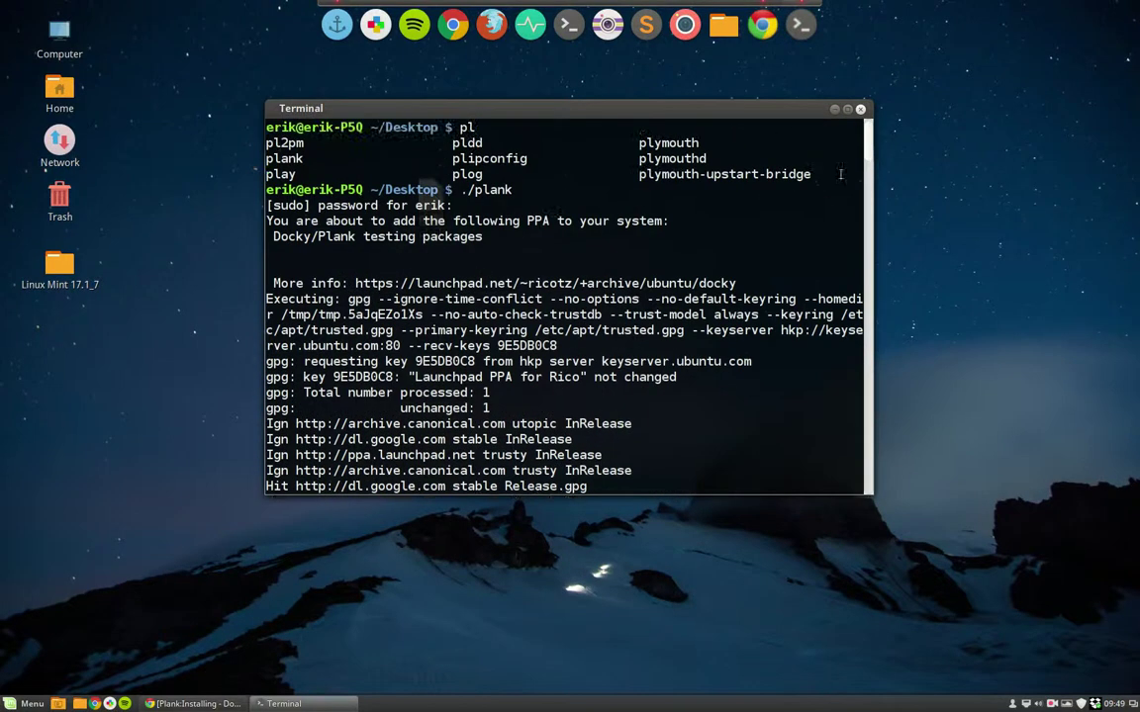
pyautogui.doubleClick(293, 236)
pyautogui.click(443, 236)
pyautogui.tripleClick(442, 236)
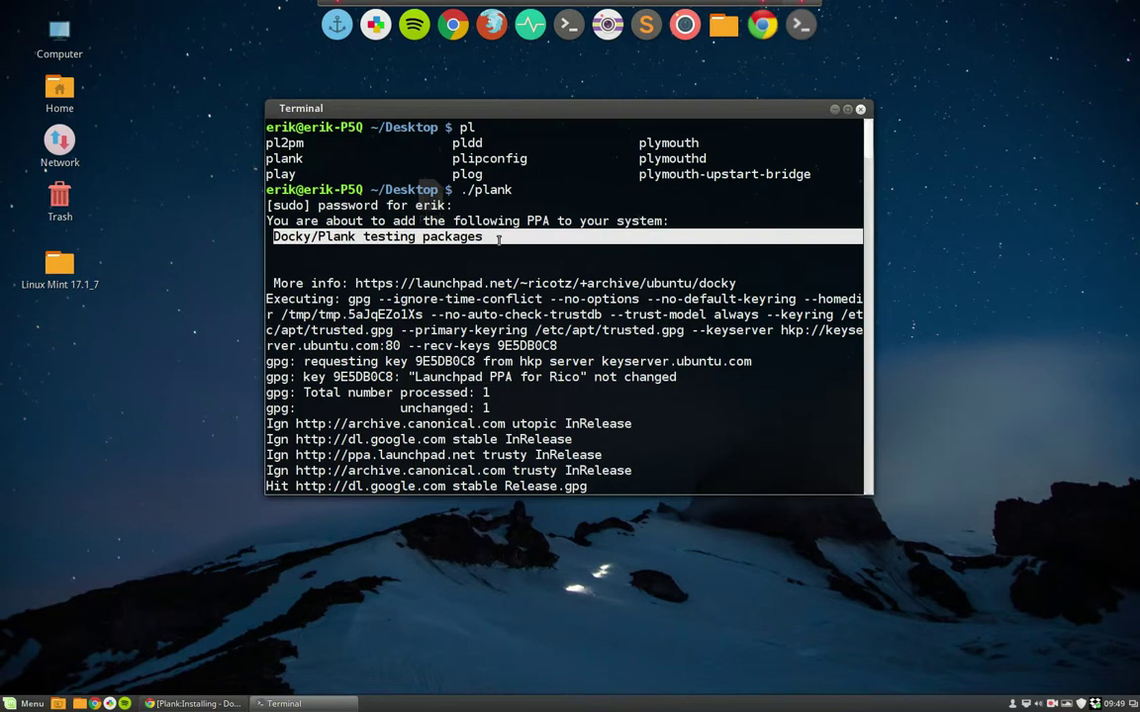
pyautogui.tripleClick(500, 253)
pyautogui.click(501, 253)
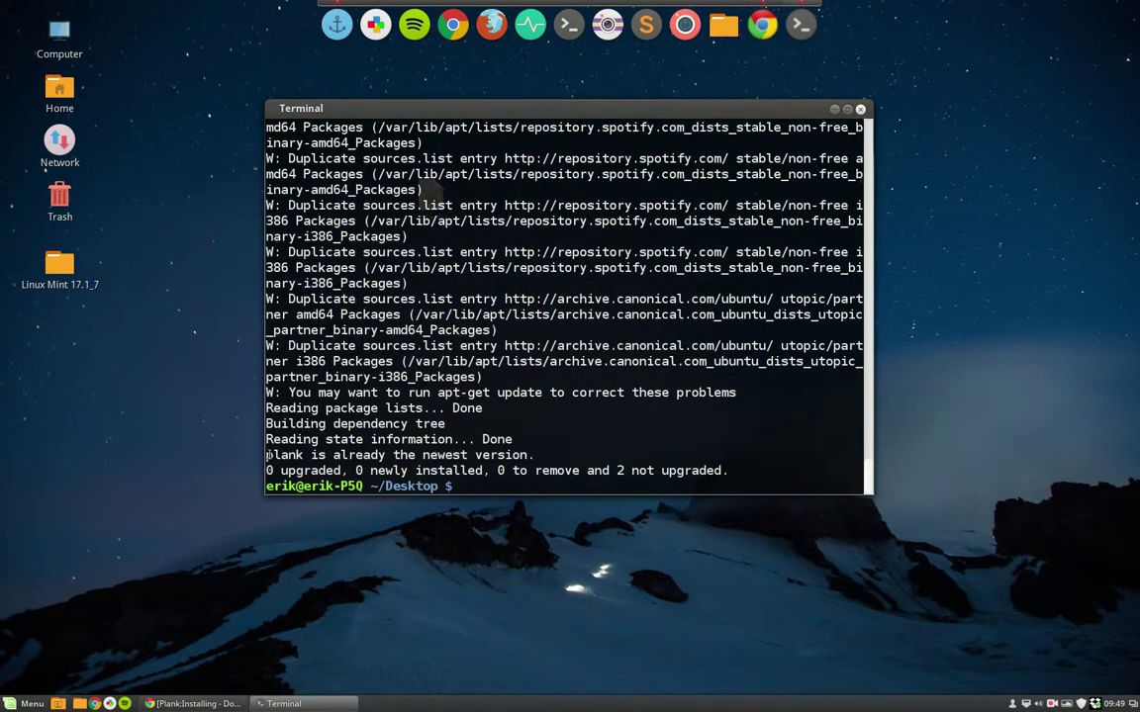
pyautogui.moveTo(267, 455); pyautogui.dragTo(554, 455)
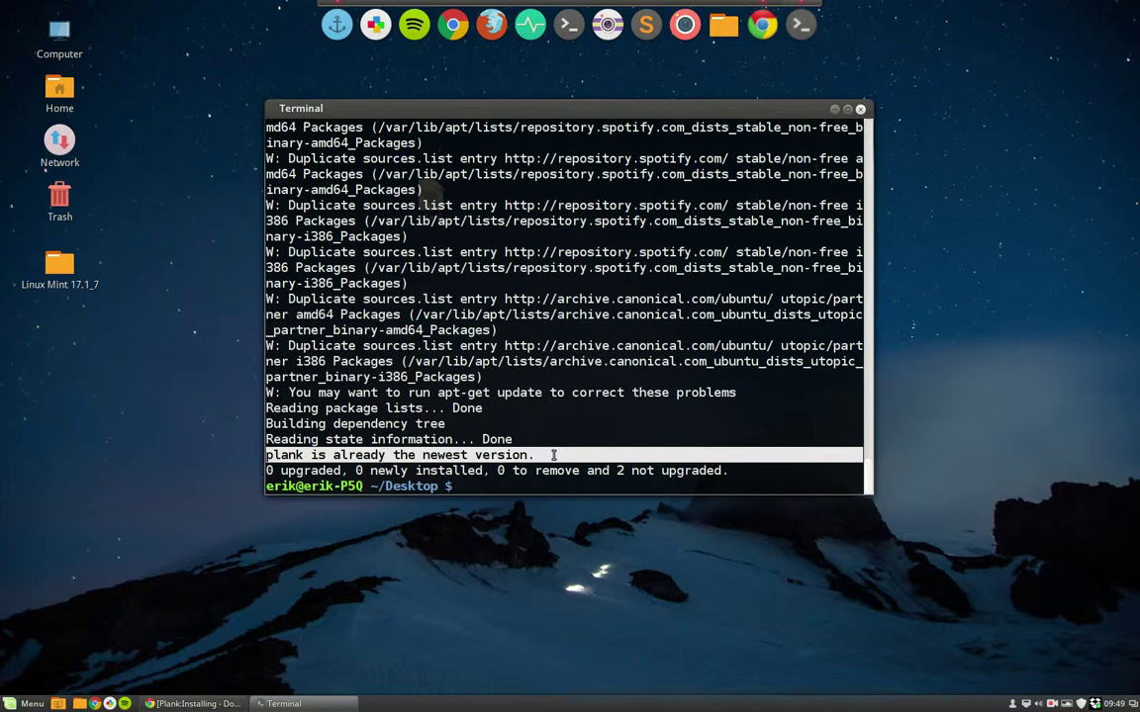
pyautogui.click(860, 108)
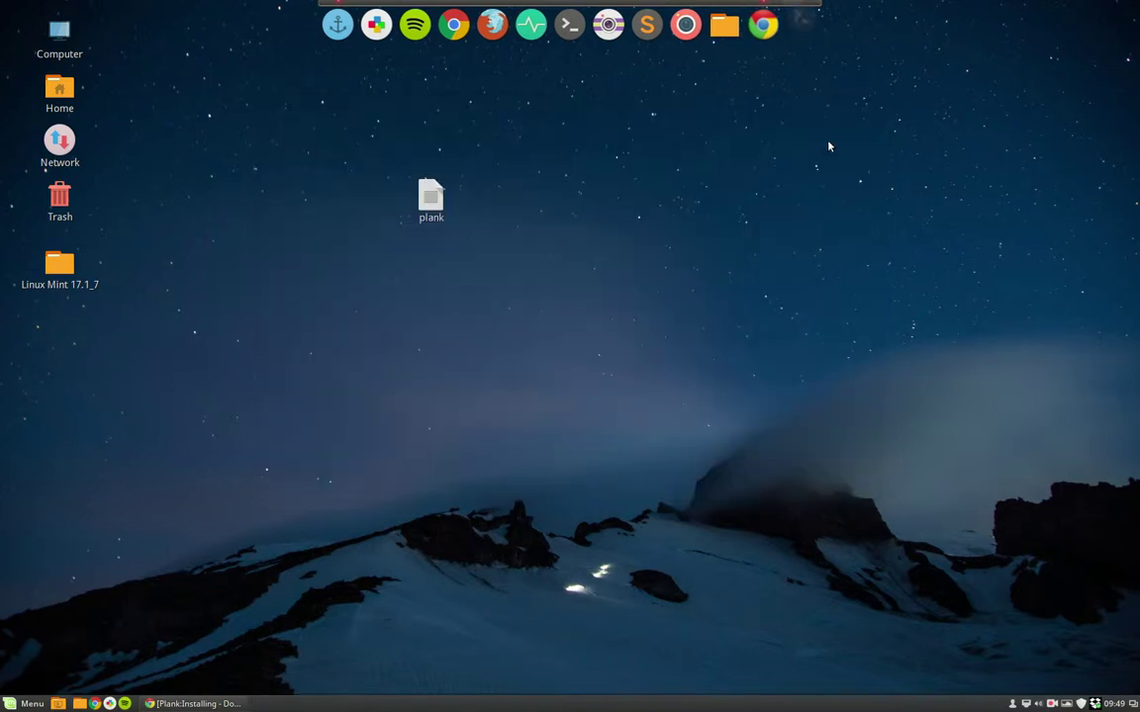